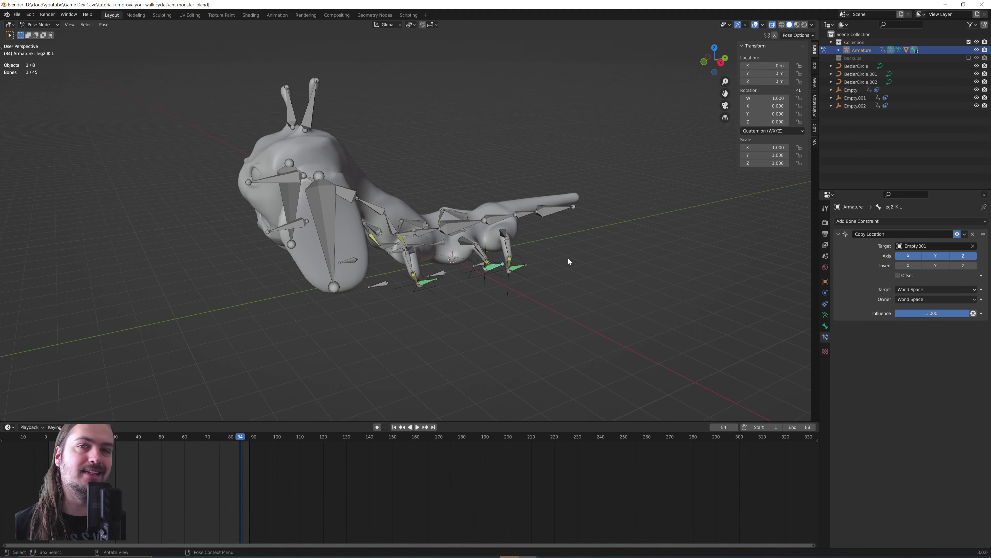
Step: Orbit to a low side view of the ant rig, then select and deselect leg1.IK.L
middle_click_drag(569, 258, 464, 257)
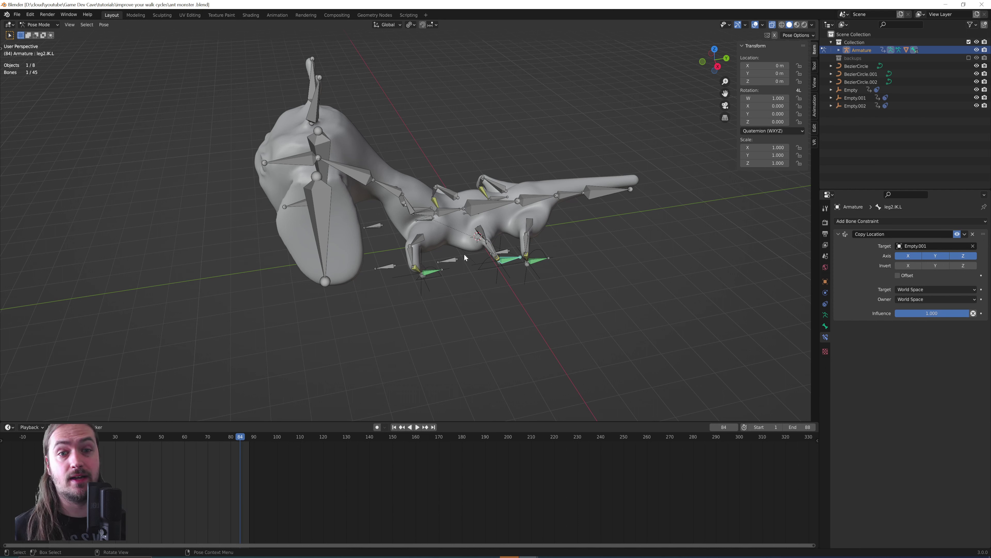
middle_click_drag(464, 253, 445, 303)
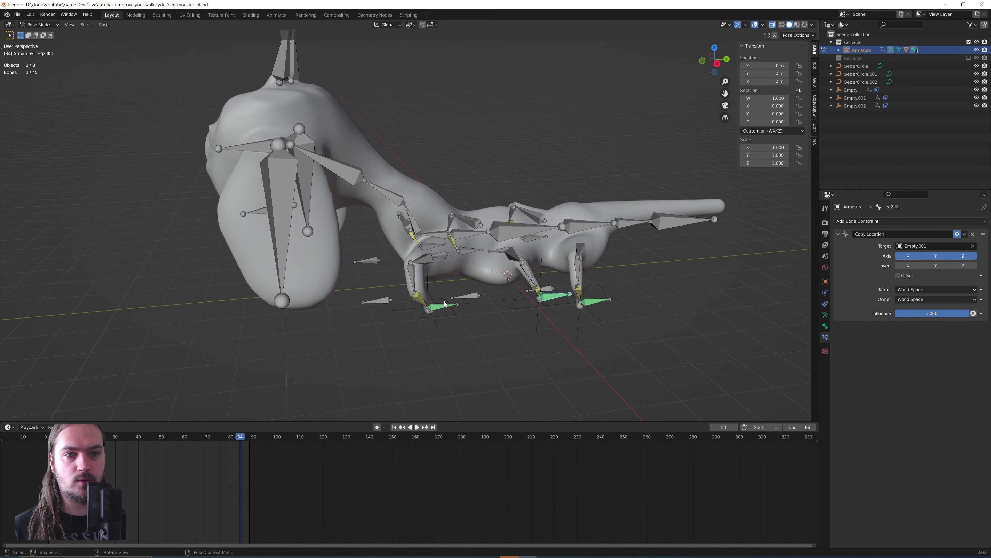
middle_click_drag(461, 248, 428, 214)
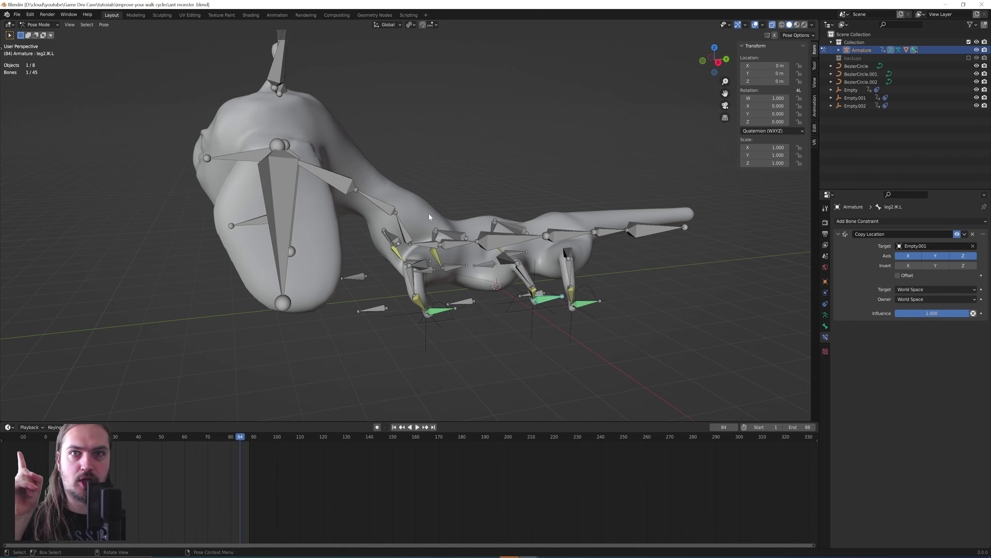
middle_click_drag(428, 214, 440, 317)
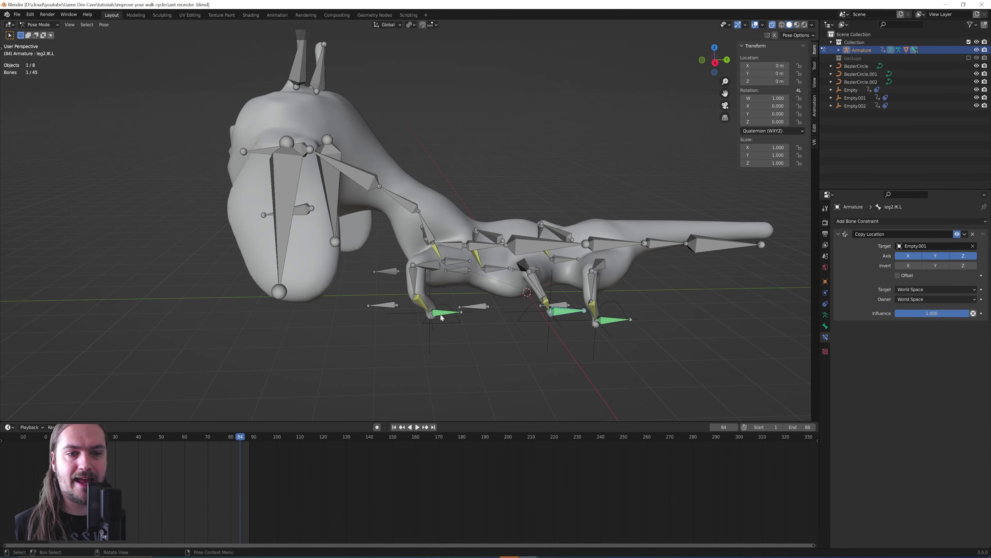
left_click(438, 308)
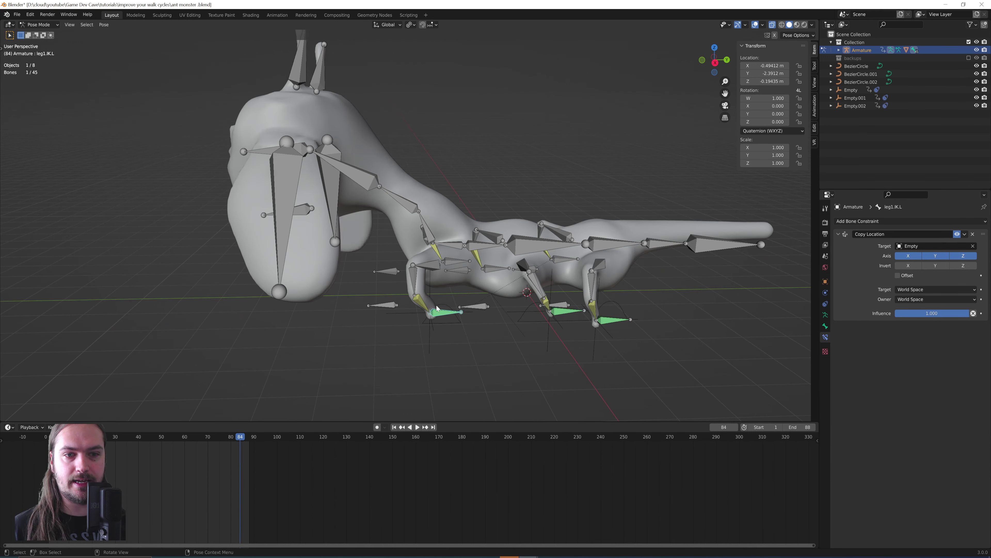
left_click(438, 322)
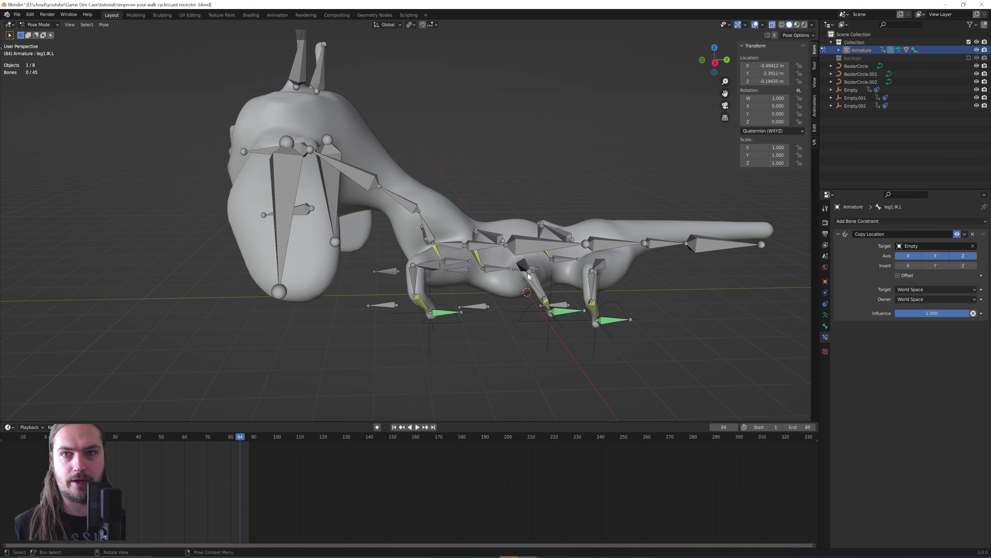
Step: Play the walk animation, orbiting around the rig to watch the legs, then deselect the bone
key("space")
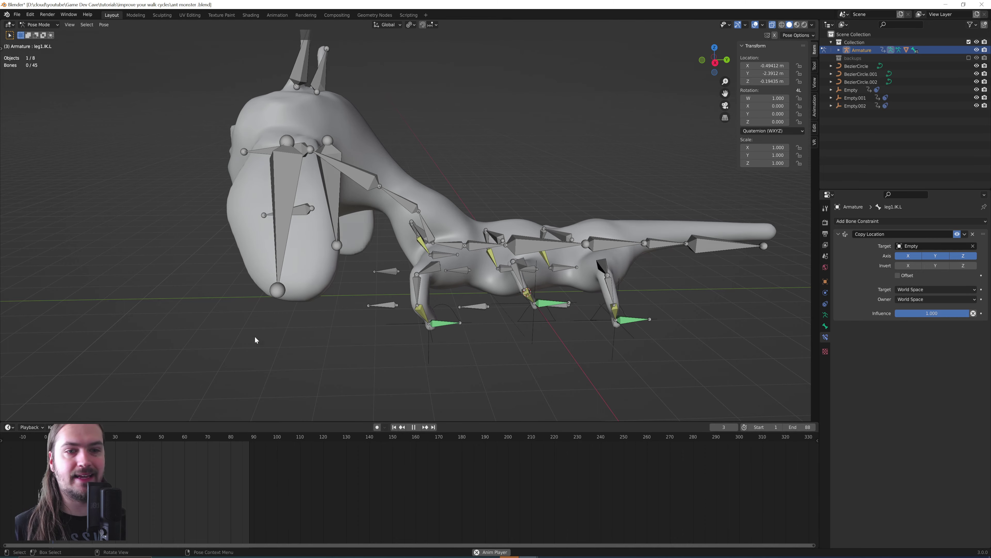
mouse_move(428, 357)
middle_mouse_down()
mouse_move(457, 326)
mouse_move(380, 347)
mouse_move(454, 352)
mouse_move(467, 378)
mouse_move(487, 389)
mouse_move(432, 338)
mouse_move(420, 345)
mouse_move(442, 352)
mouse_move(432, 346)
middle_mouse_up()
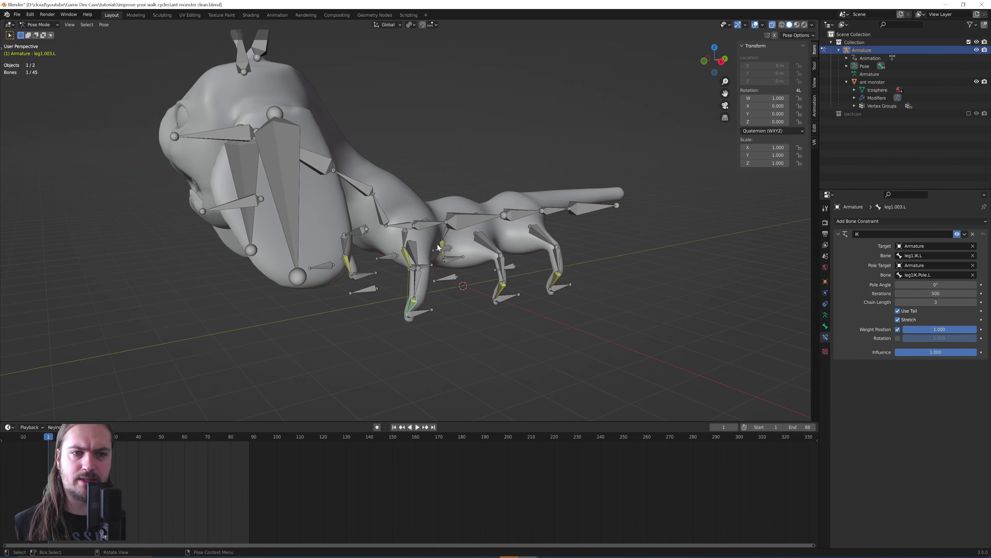
middle_click_drag(437, 247, 420, 267)
left_click(427, 354)
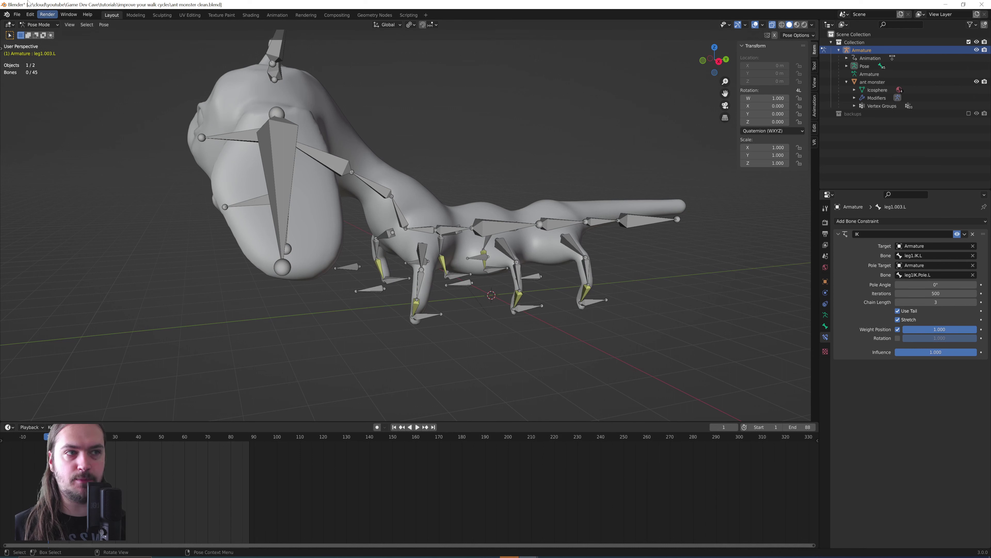
Step: Switch the armature to Object Mode, deselect it, and add a Plain Axes empty
left_click(53, 23)
left_click(41, 30)
middle_click_drag(449, 285, 463, 336)
left_click(456, 321)
key("shift+a")
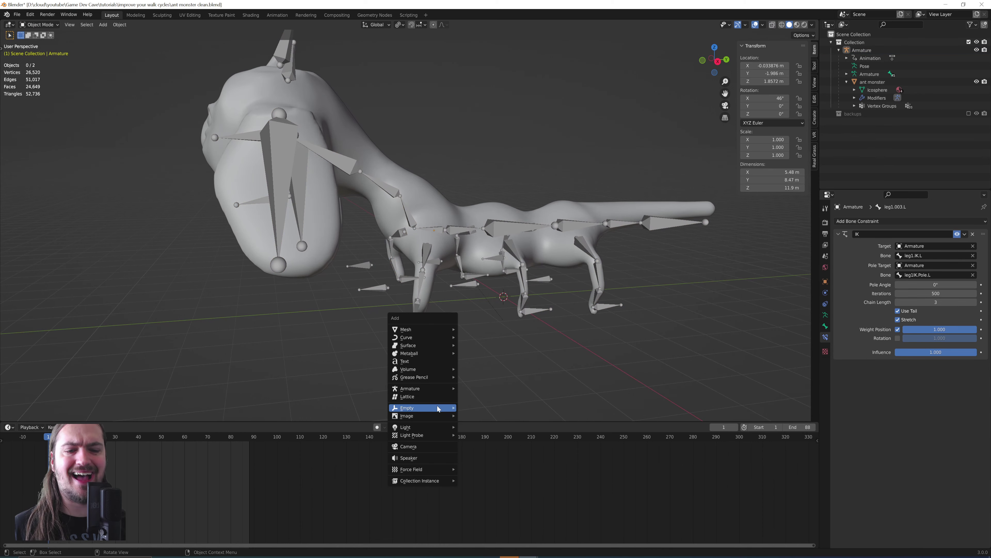
mouse_move(438, 406)
left_click(498, 411)
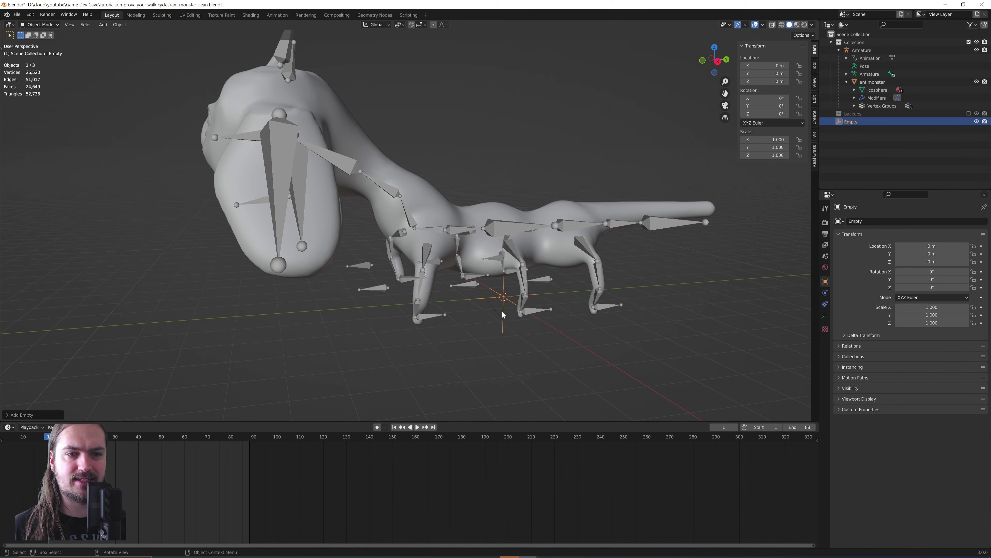
Step: In top view, move the empty under a foot at fixed height, then duplicate it for the next foot
middle_click_drag(513, 276, 509, 319)
key("KP_7")
key("g")
key("shift+z")
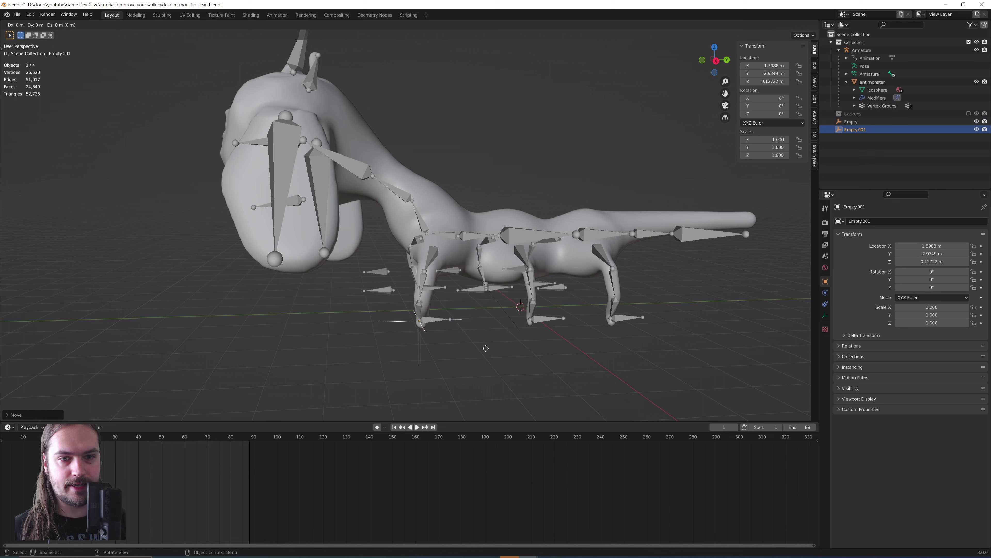
key("x")
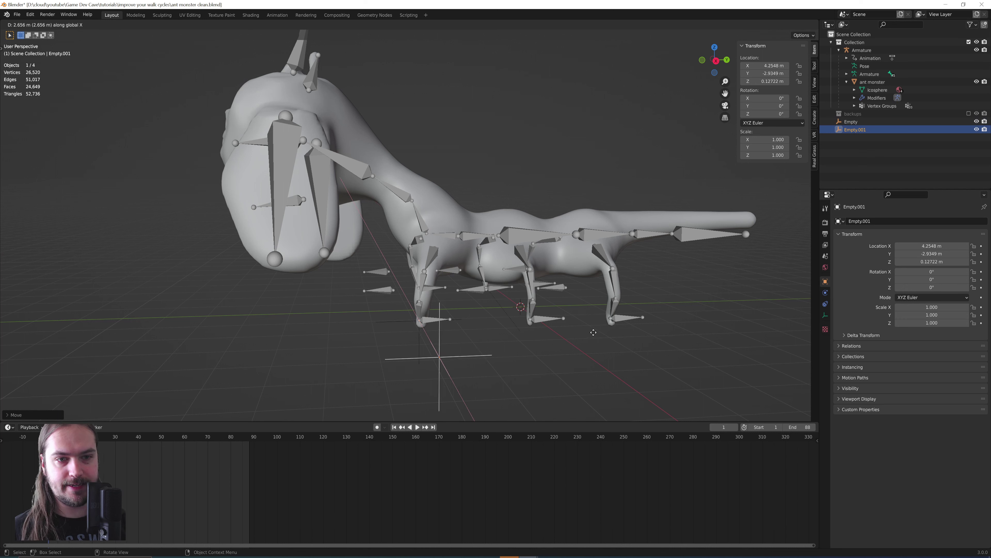
right_click(574, 333)
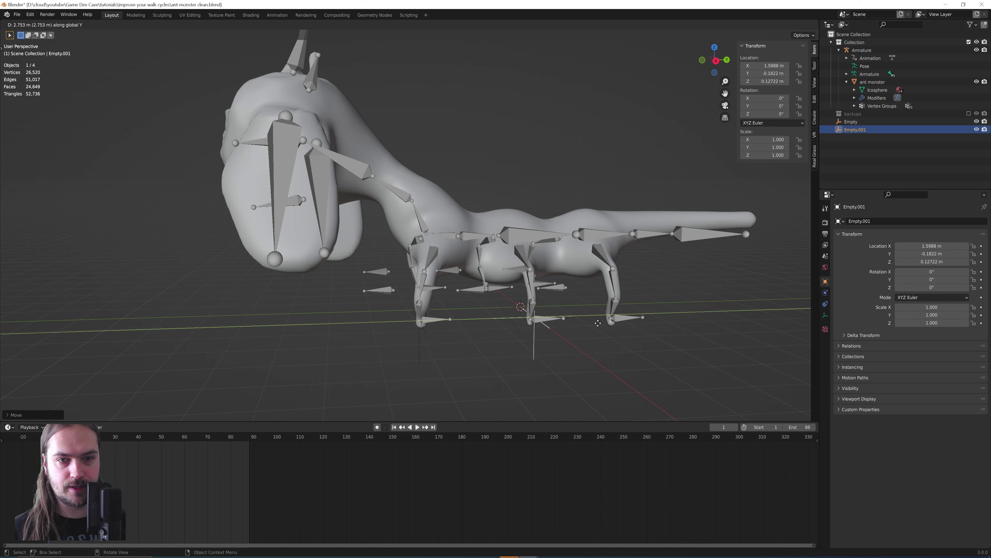
key("shift+d")
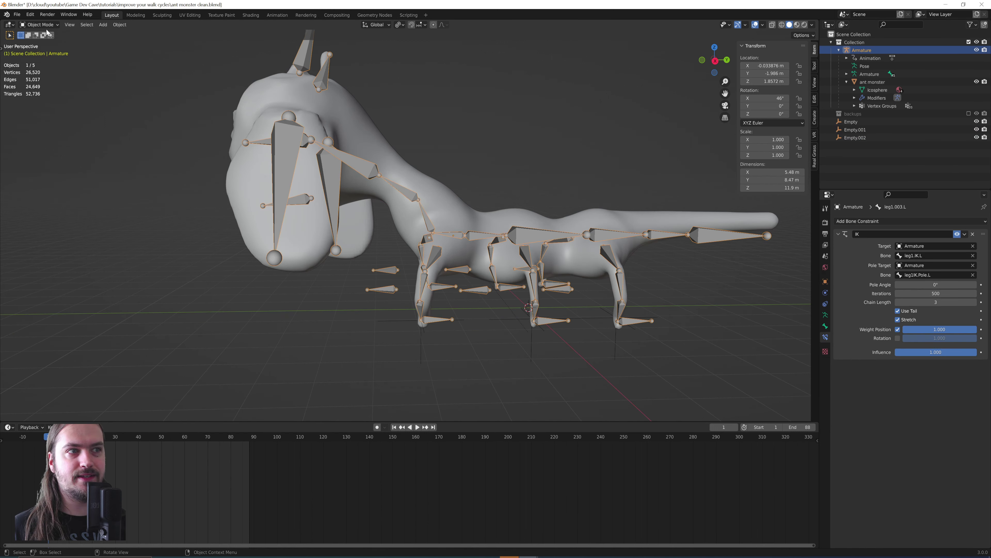
Step: In Pose Mode, give leg1.IK.L a Copy Location constraint and begin eyedropping its target
left_click(42, 24)
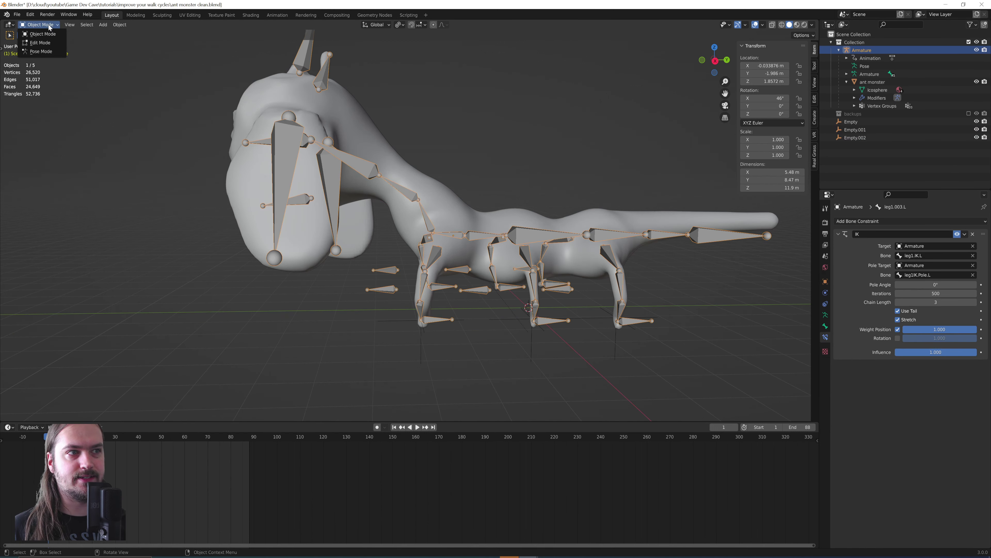
left_click(43, 51)
left_click(436, 319)
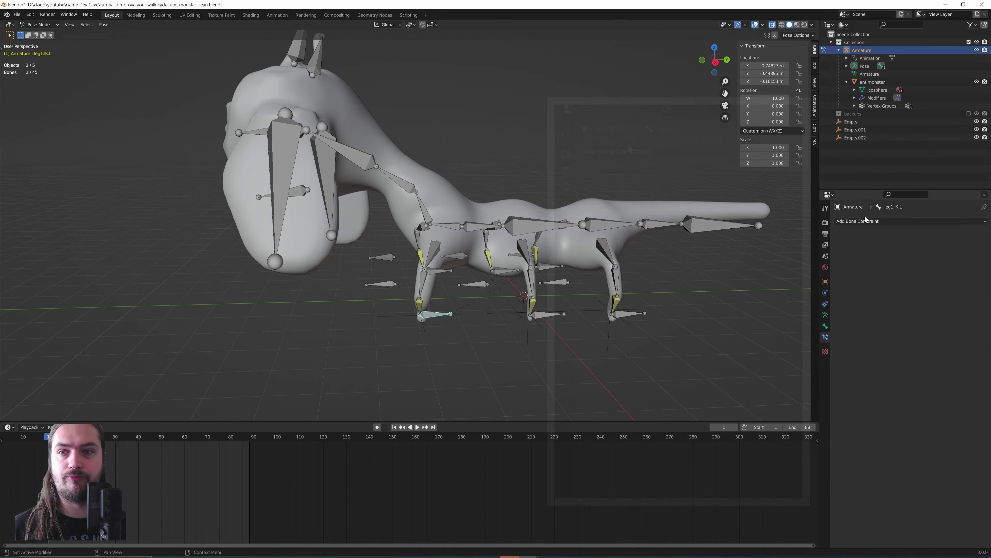
left_click(873, 221)
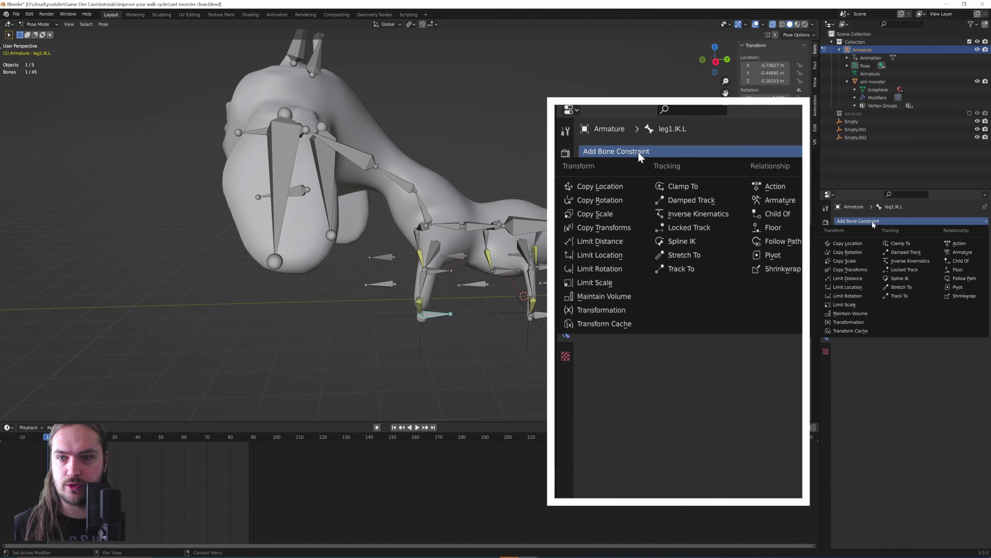
left_click(858, 245)
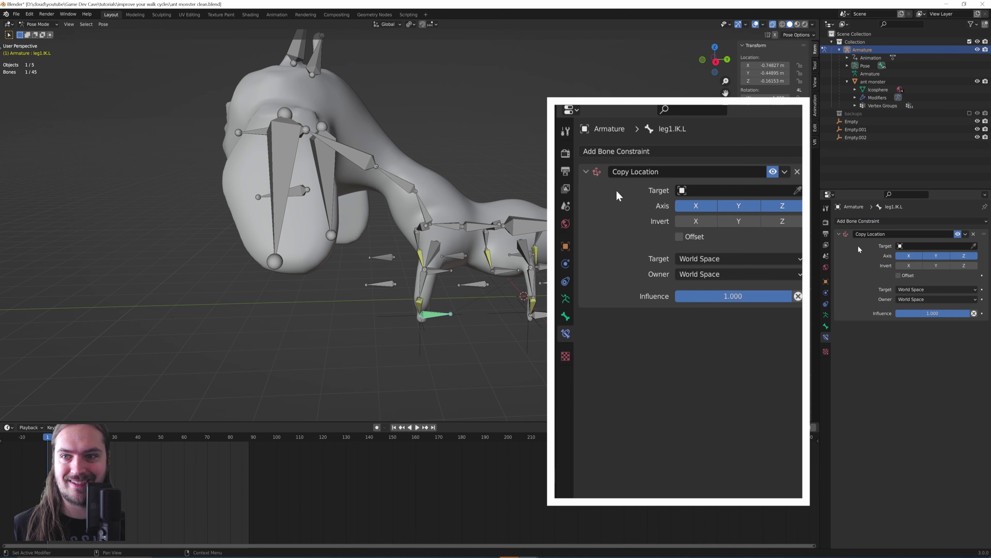
left_click(973, 245)
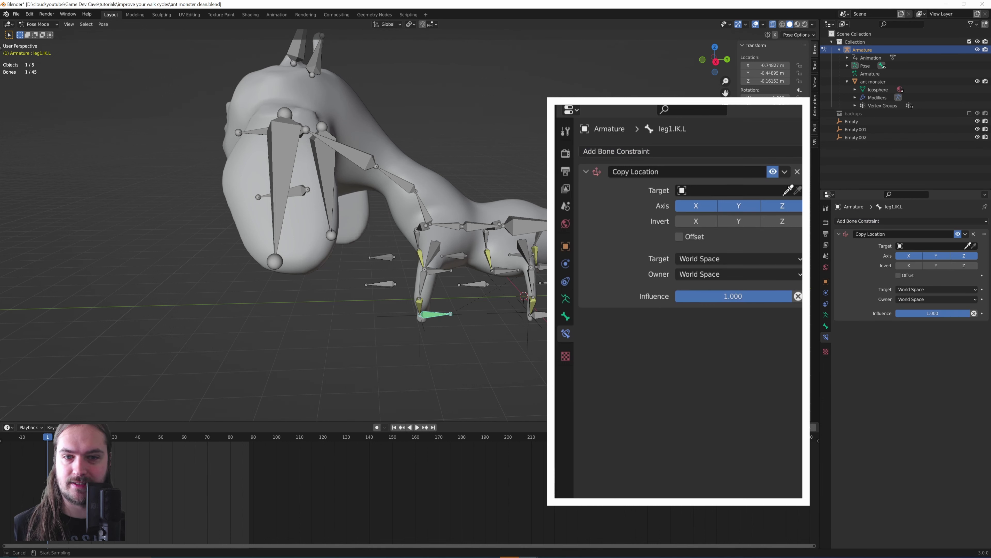
Step: Set Empty as the constraint target, then move Empty in Object Mode to test the leg follows
left_click(858, 116)
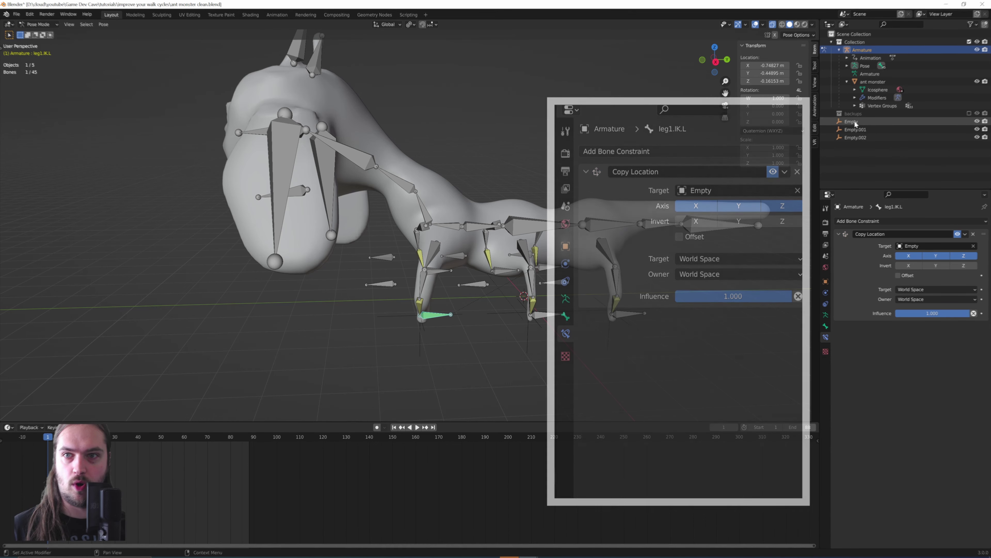
left_click(38, 24)
left_click(41, 34)
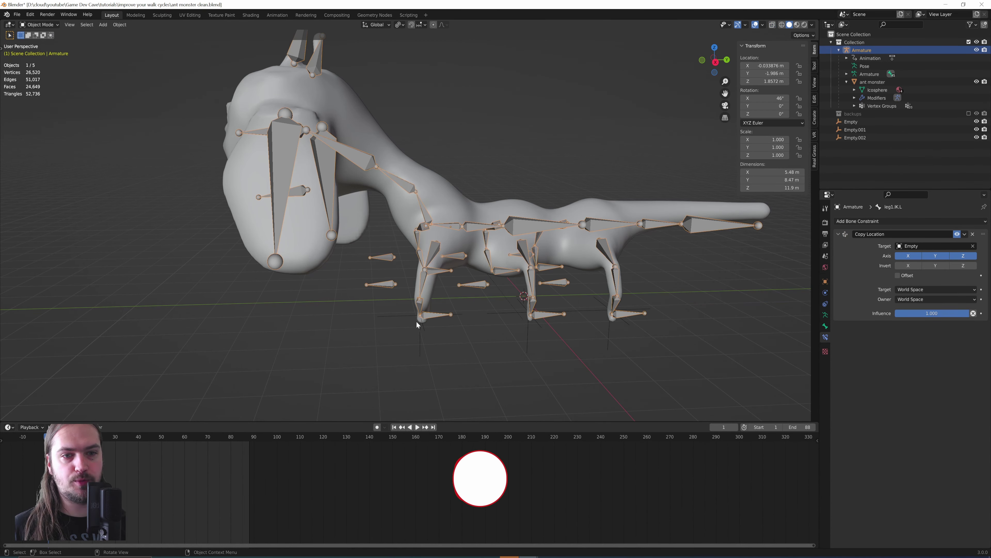
left_click(422, 337)
key("g")
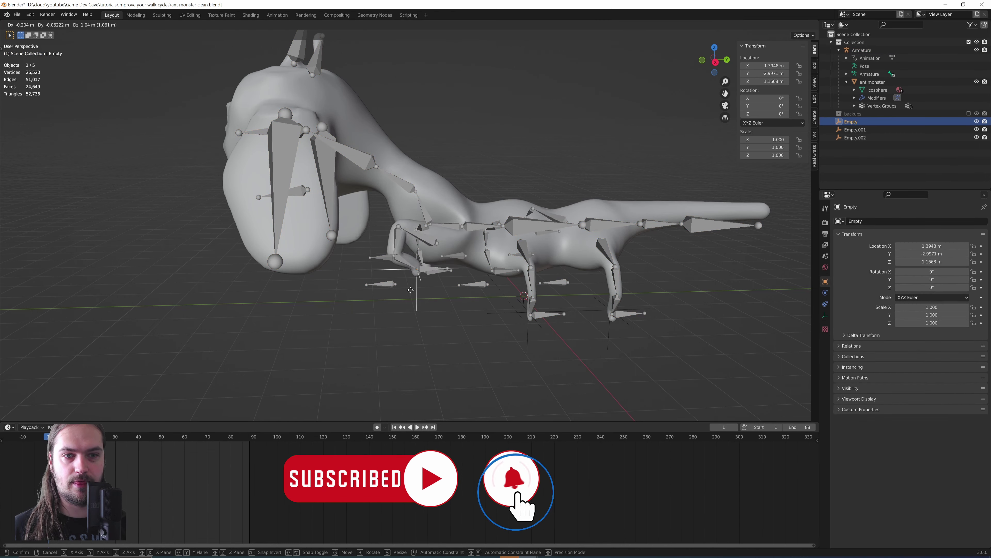
left_click(417, 320)
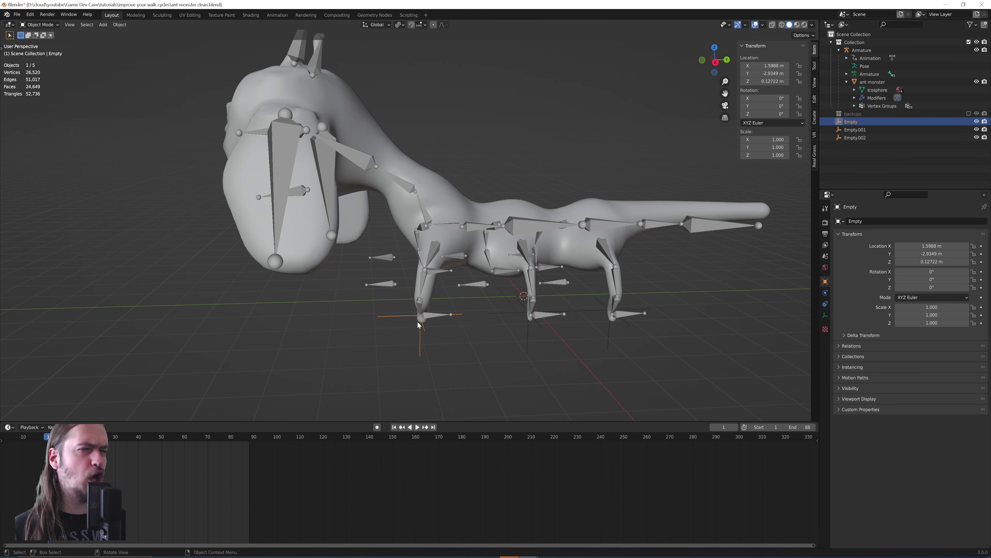
Step: Start and cancel another move of Empty, then select the armature with the monster facing left
middle_click_drag(417, 321, 433, 226)
key("g")
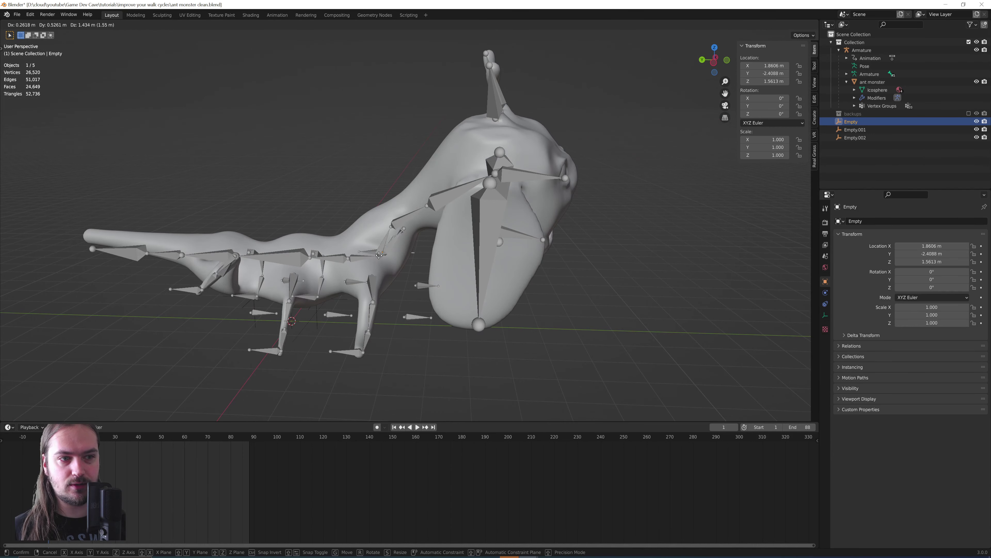
key("Escape")
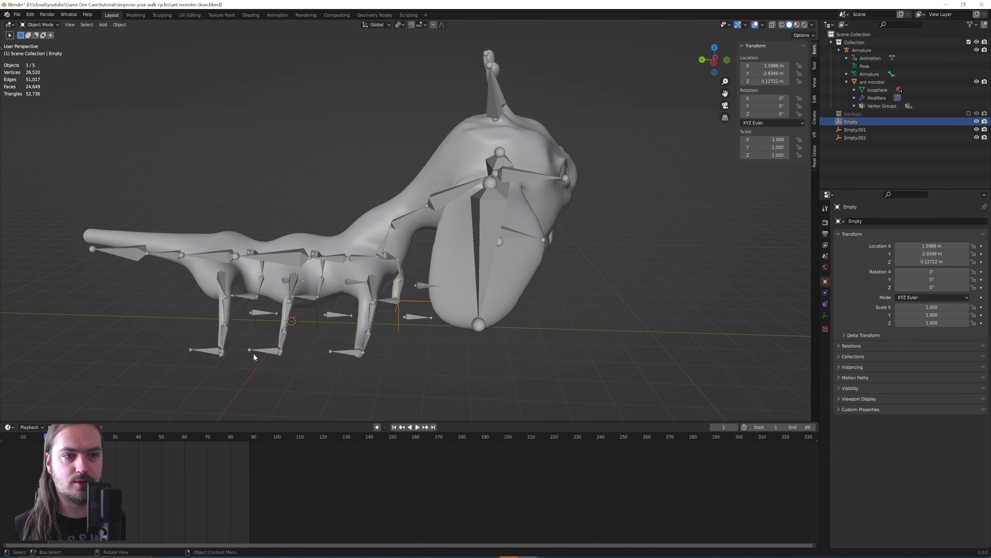
left_click(208, 351)
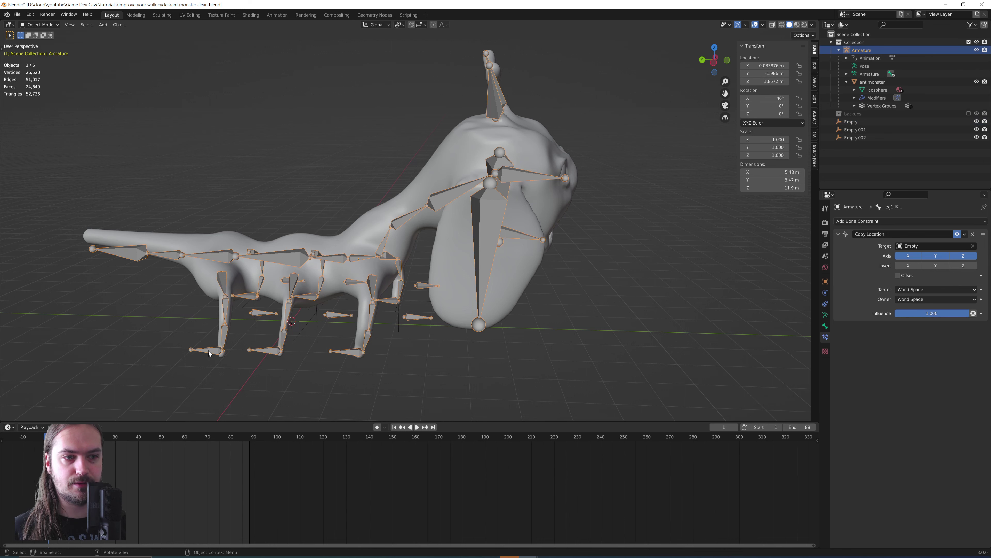
middle_click_drag(208, 350, 440, 301)
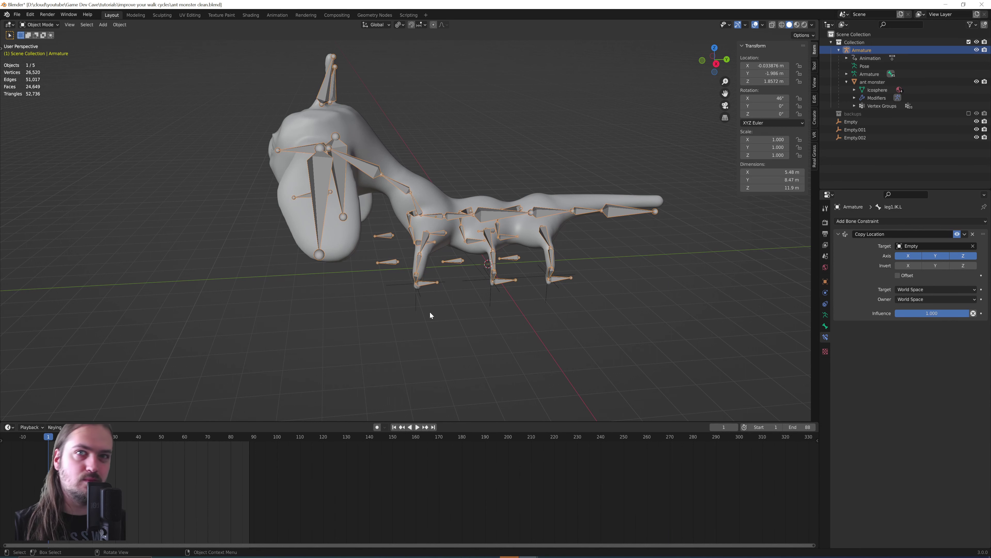
Step: In Pose Mode, add a Copy Location constraint to leg2.IK.L targeting Empty.001
key("ctrl+Tab")
scroll(435, 288, "up", 2)
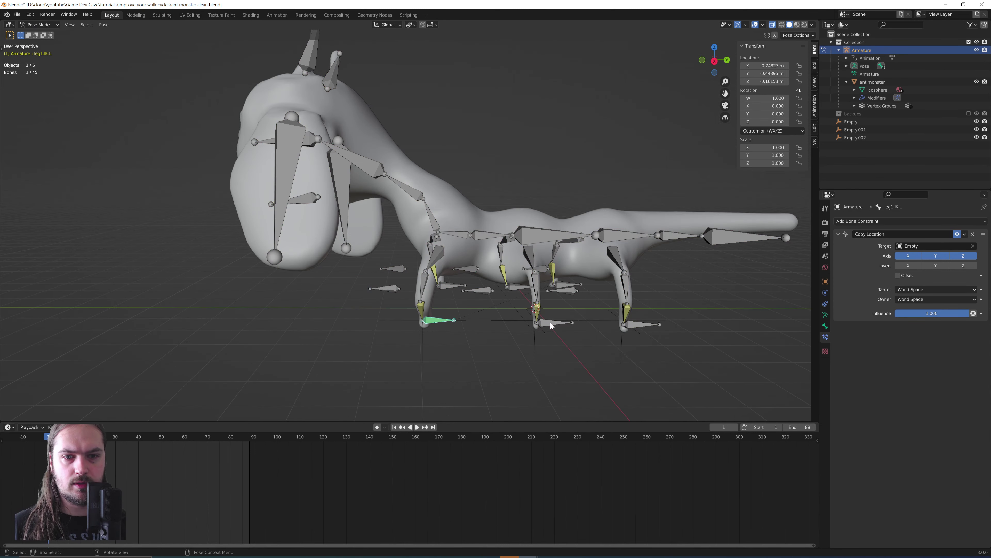
left_click(552, 324)
left_click(940, 221)
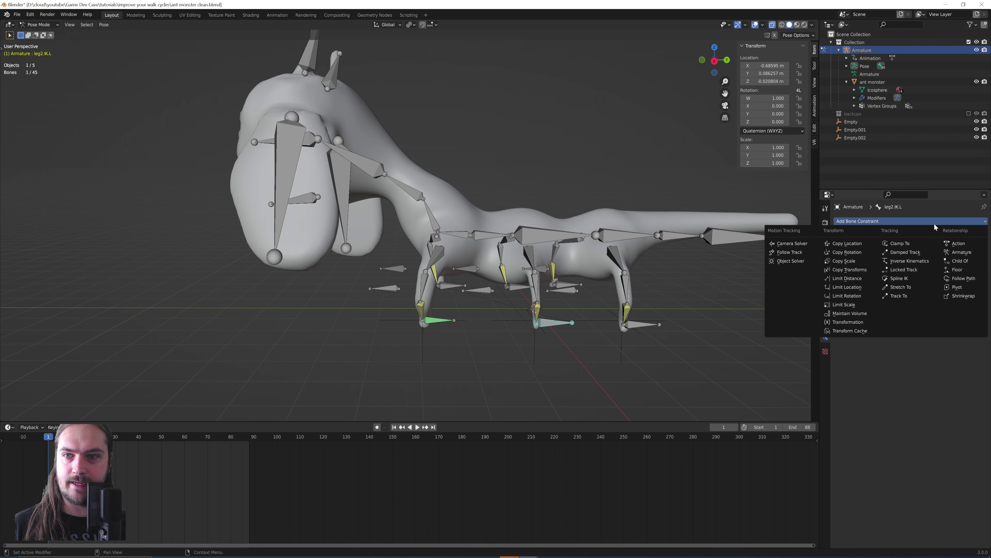
left_click(850, 244)
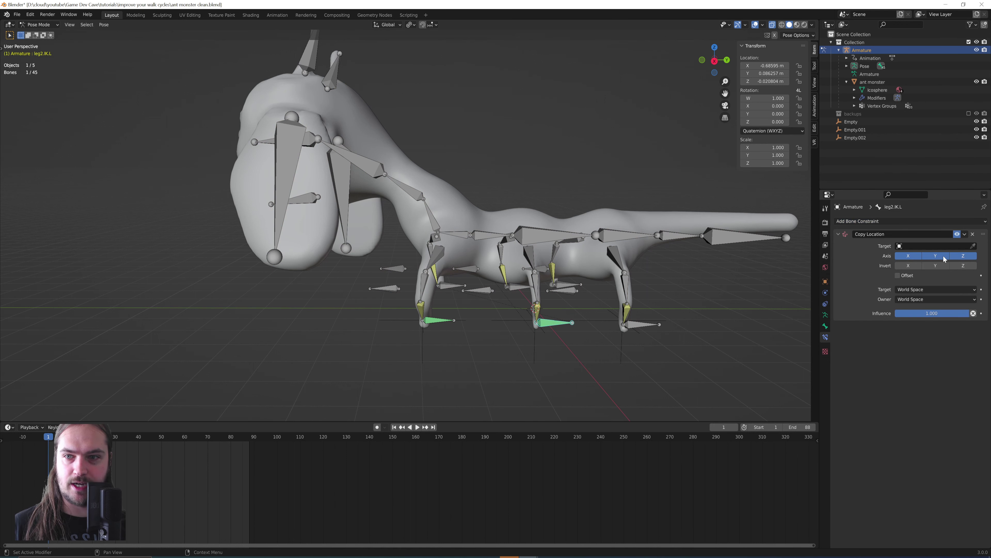
left_click(970, 245)
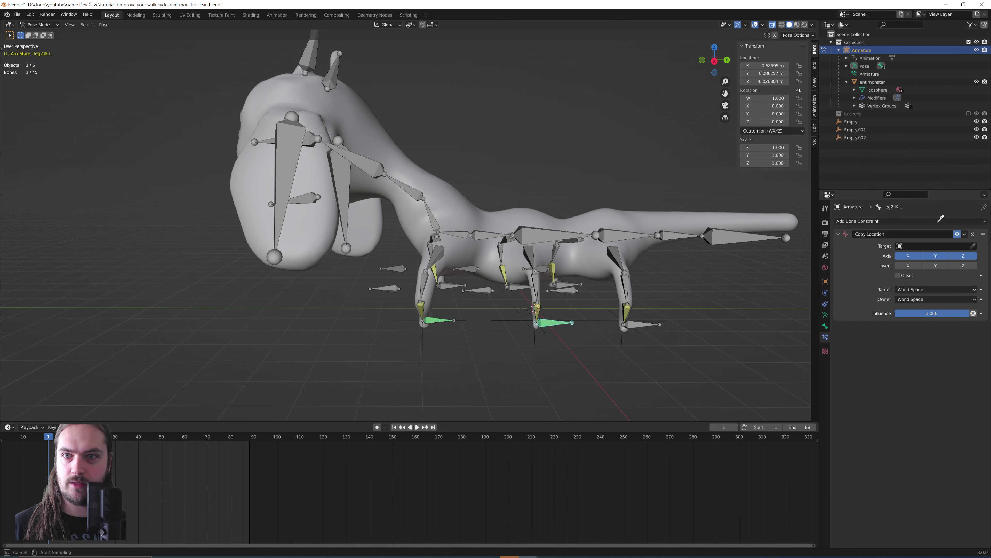
left_click(865, 128)
Step: Add a Copy Location constraint to leg3.IK.L targeting Empty.002
left_click(634, 324)
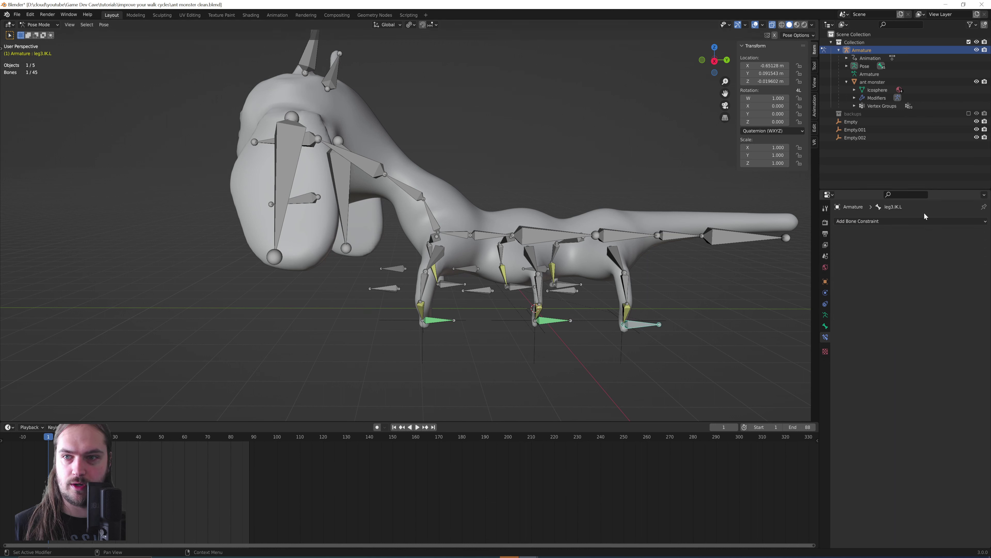
left_click(922, 221)
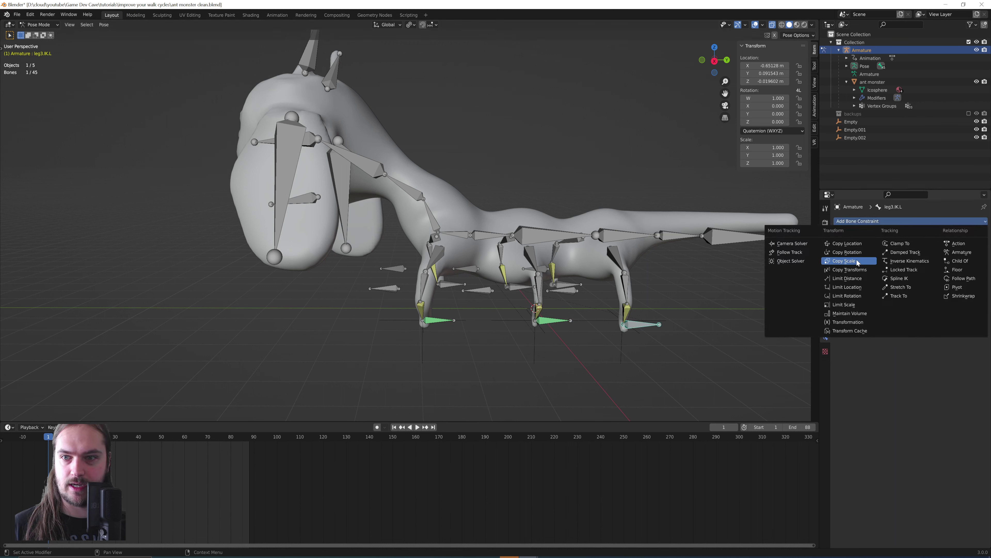
left_click(855, 243)
left_click(961, 245)
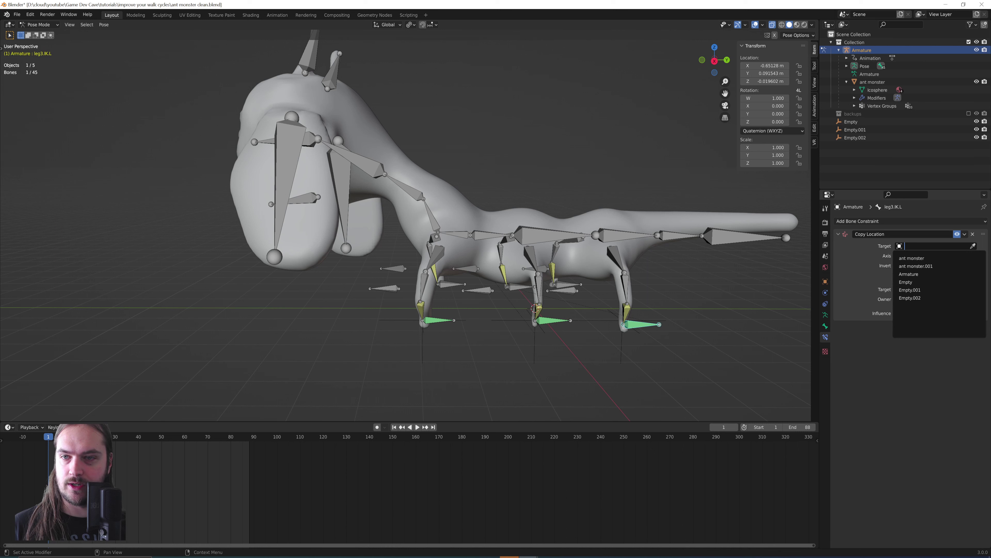
left_click(973, 245)
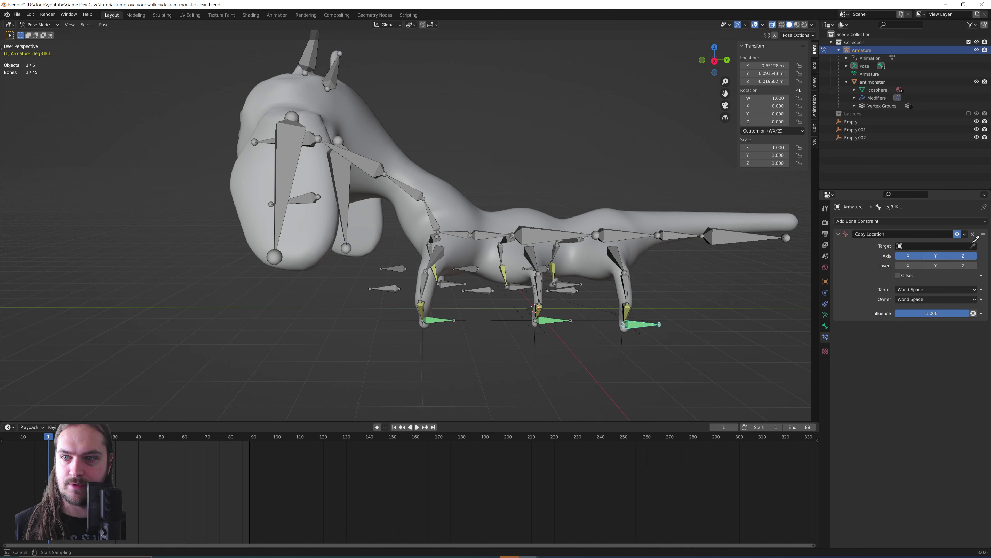
left_click(865, 137)
middle_click_drag(523, 297, 508, 336)
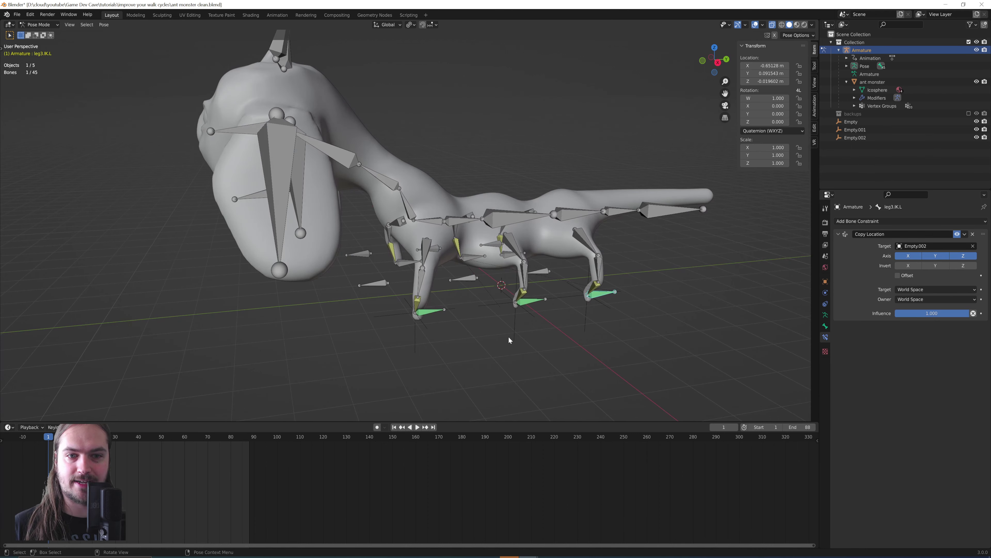
Step: Return to Object Mode, deselect the armature, and add a Bezier circle
left_click(39, 25)
left_click(39, 34)
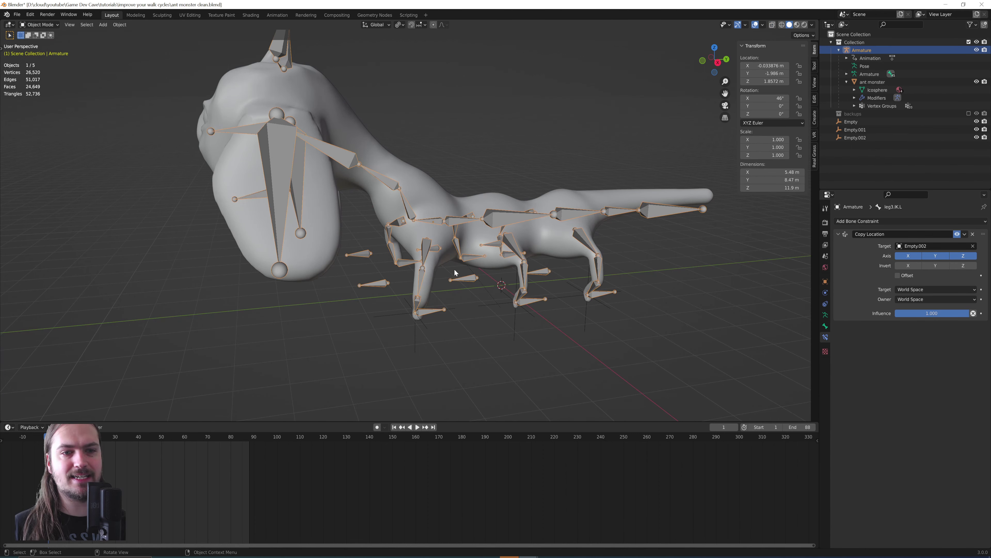
middle_click_drag(449, 312, 473, 298)
left_click(492, 342)
key("shift+a")
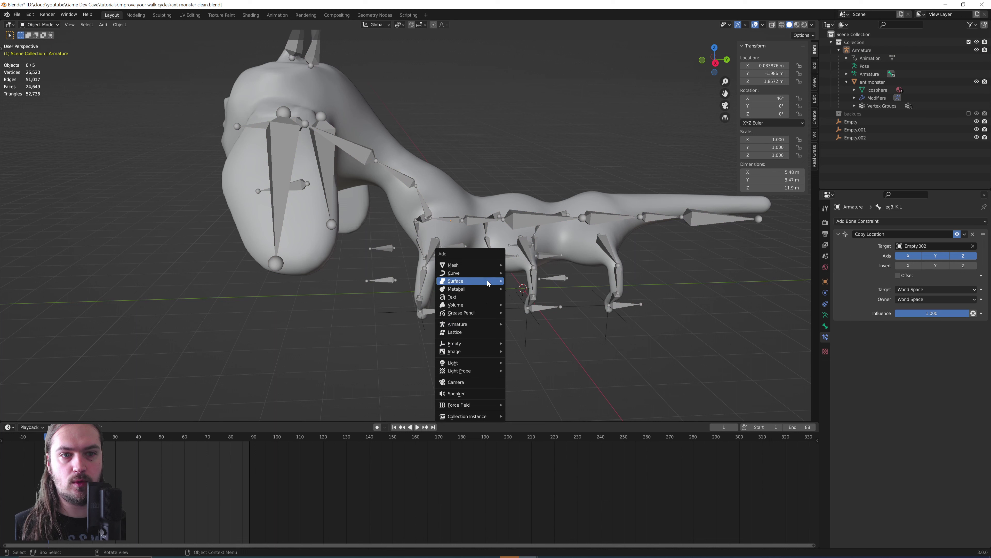
mouse_move(486, 273)
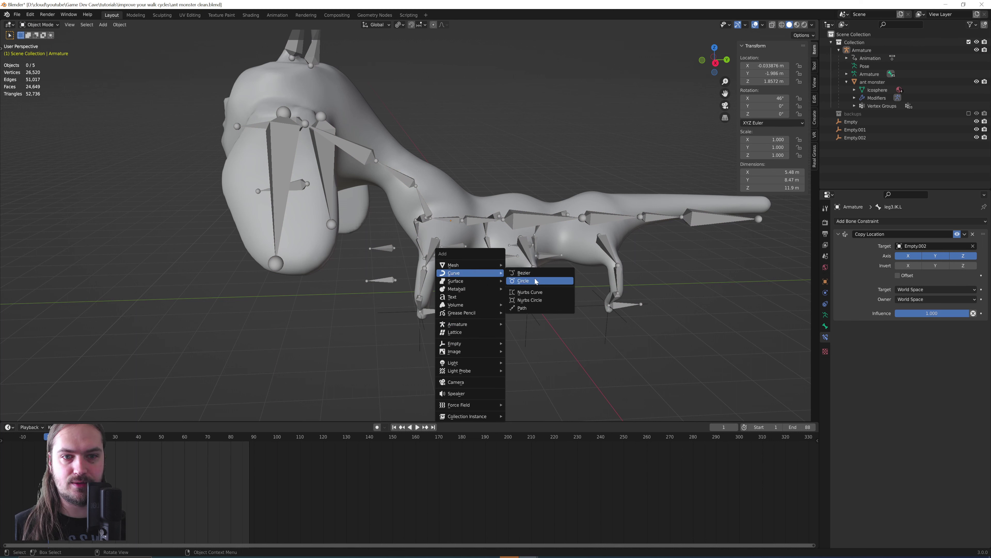
left_click(521, 280)
Step: In top view, place the circle around the front foot and rotate it 90° on Y
key("KP_7")
key("g")
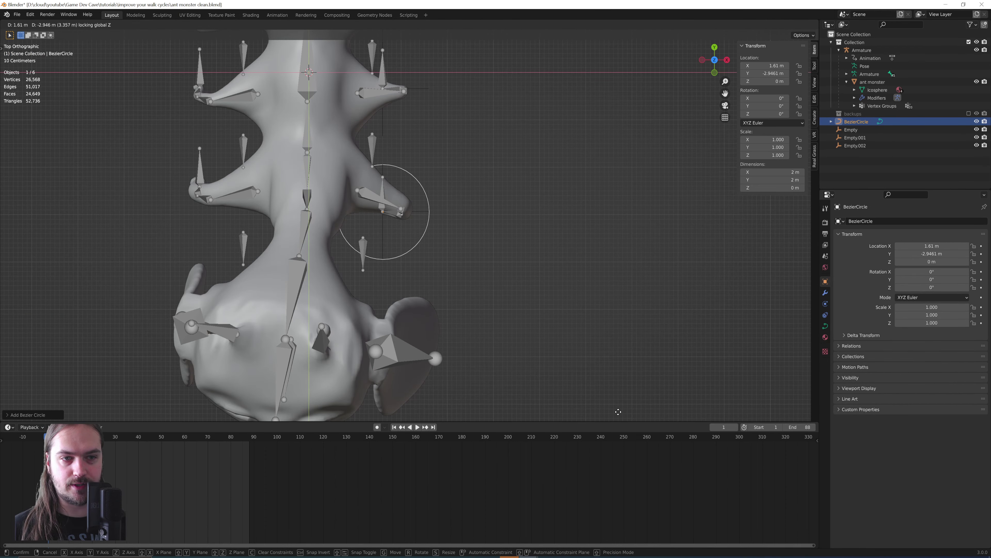
left_click(615, 395)
middle_click_drag(614, 394, 529, 311)
key("r")
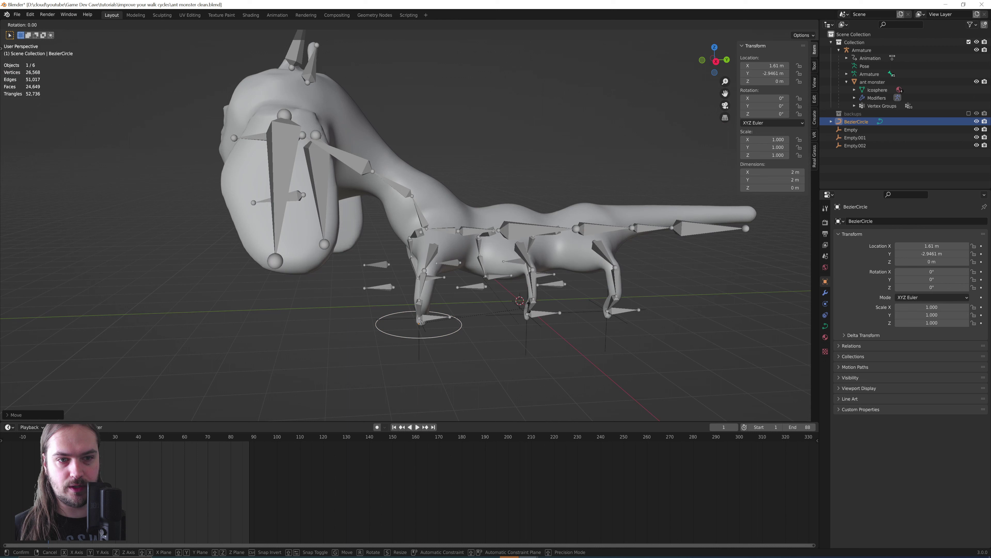
type("y90")
key("Return")
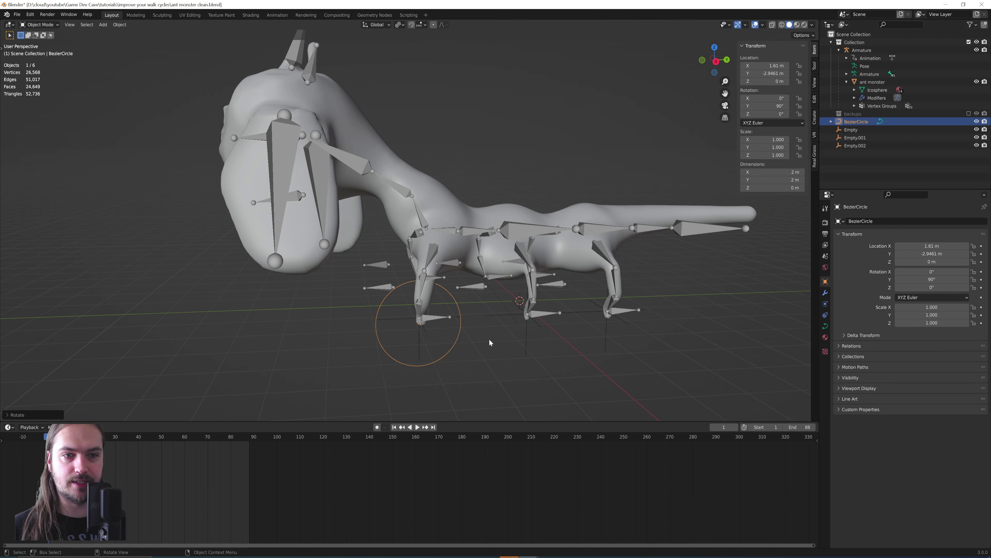
Step: In Edit Mode, move the circle's bottom control point vertically along Z
middle_click_drag(490, 342, 513, 380)
key("Tab")
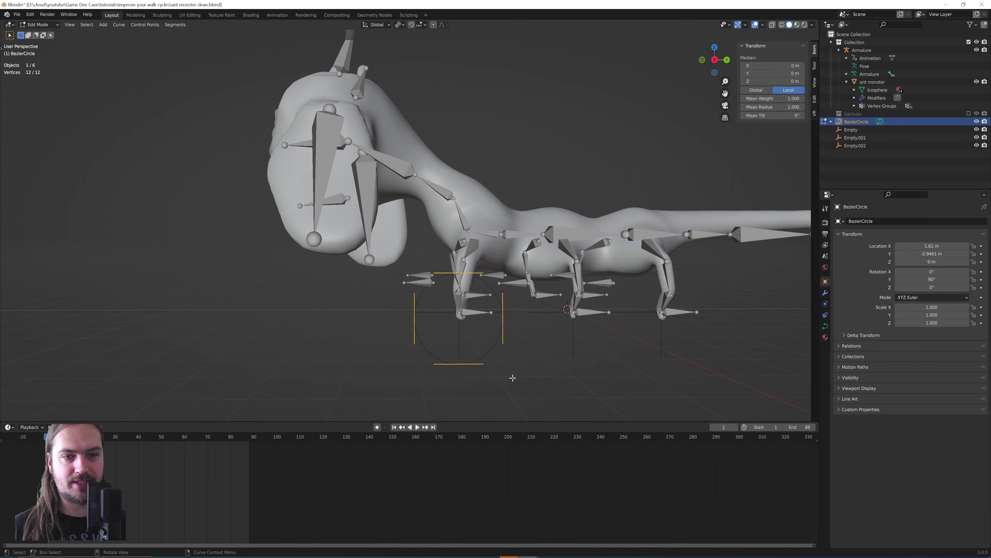
left_click_drag(489, 382, 439, 351)
key("g")
key("z")
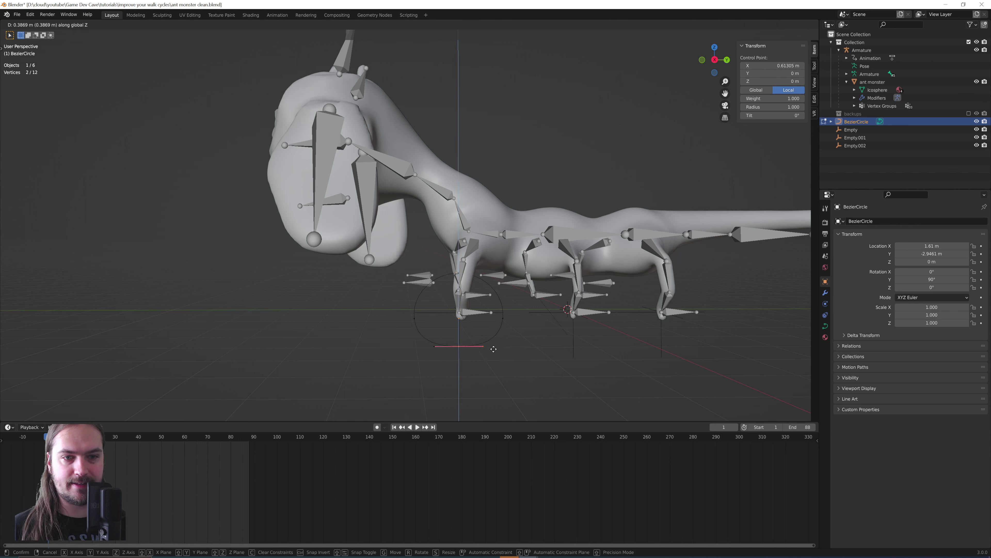
left_click(491, 340)
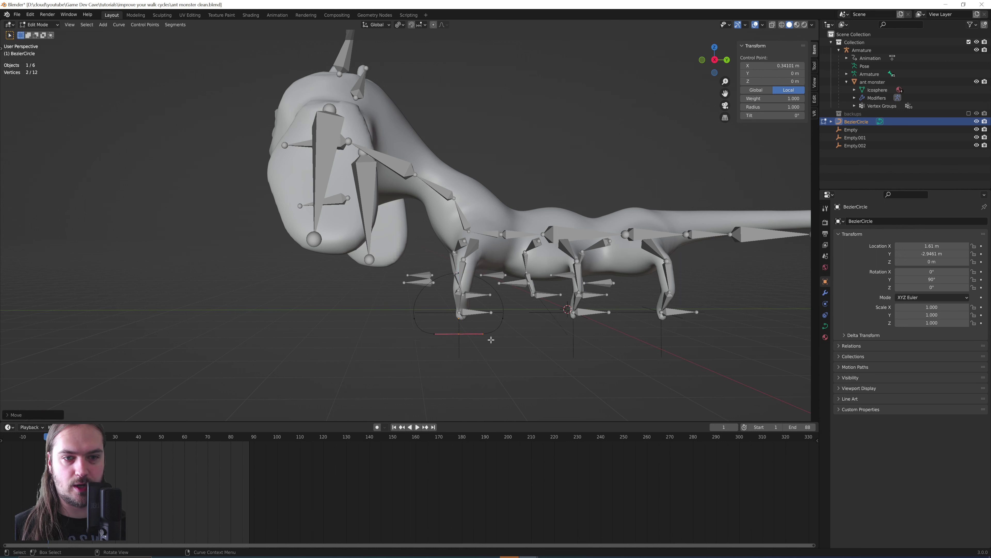
Step: Slide the left control point along Y twice to flatten the loop, then exit Edit Mode
middle_click_drag(486, 341, 451, 308)
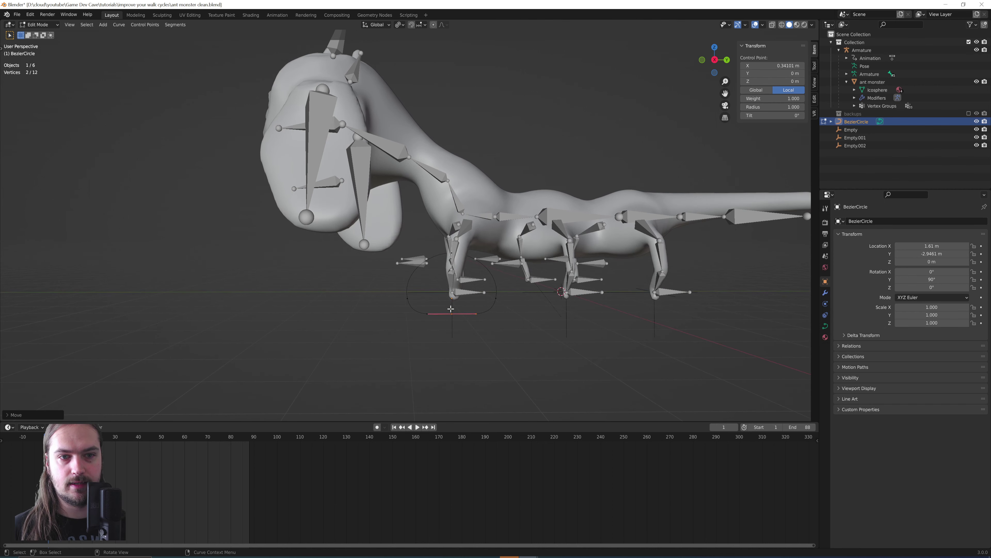
left_click_drag(374, 274, 429, 318)
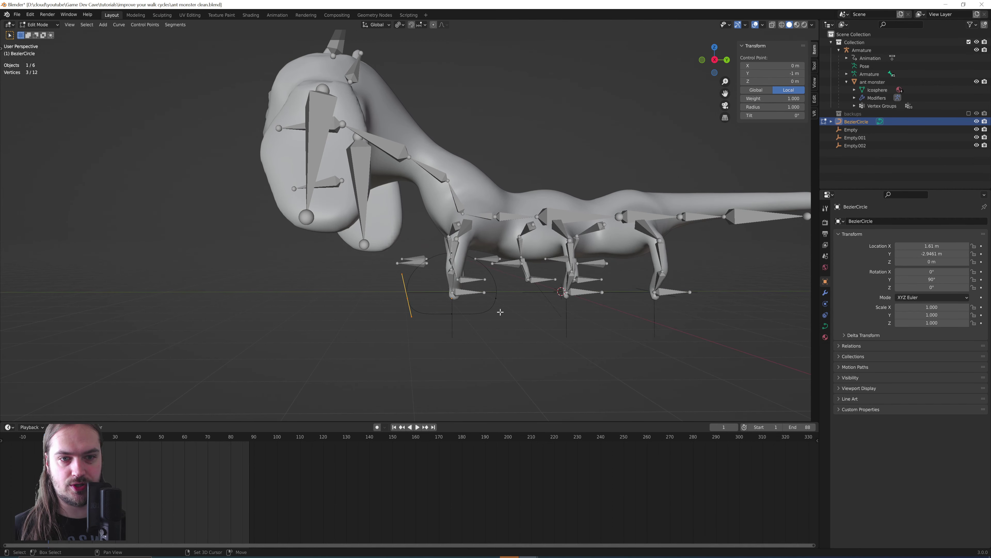
key("g")
key("y")
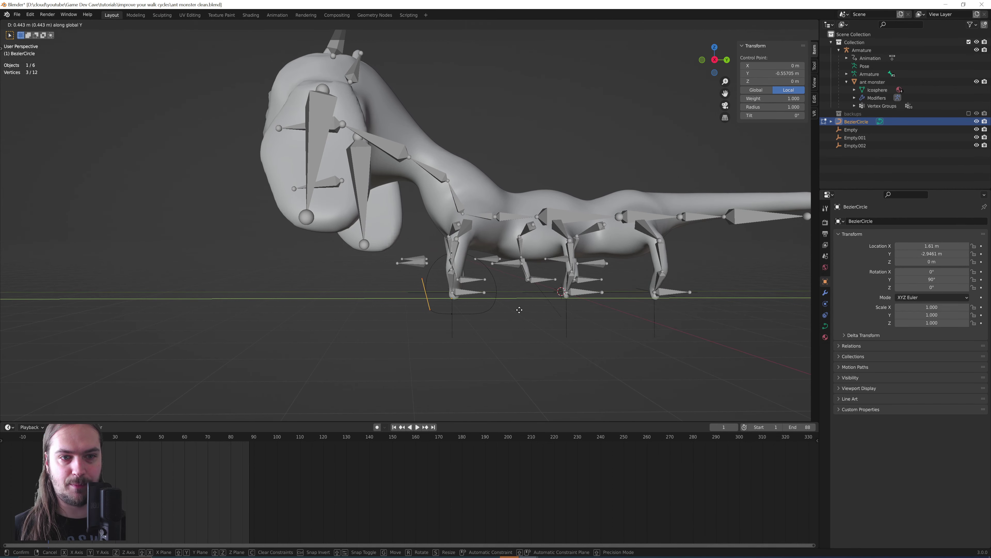
left_click(506, 295)
key("g")
key("y")
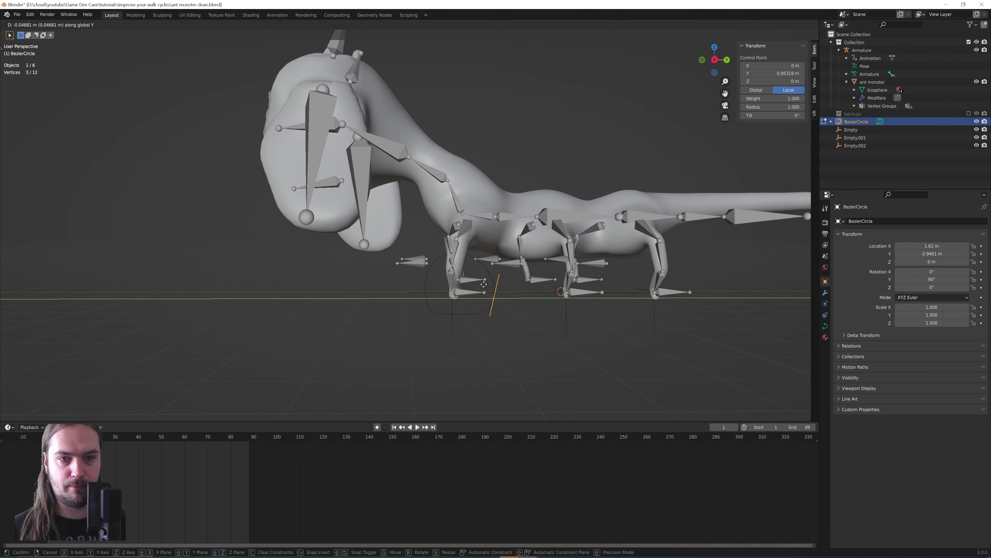
left_click(476, 284)
middle_click_drag(476, 284, 490, 322)
key("Tab")
Step: Move the whole circle along Z to 0.4866 m, then switch to front and side views
key("g")
key("z")
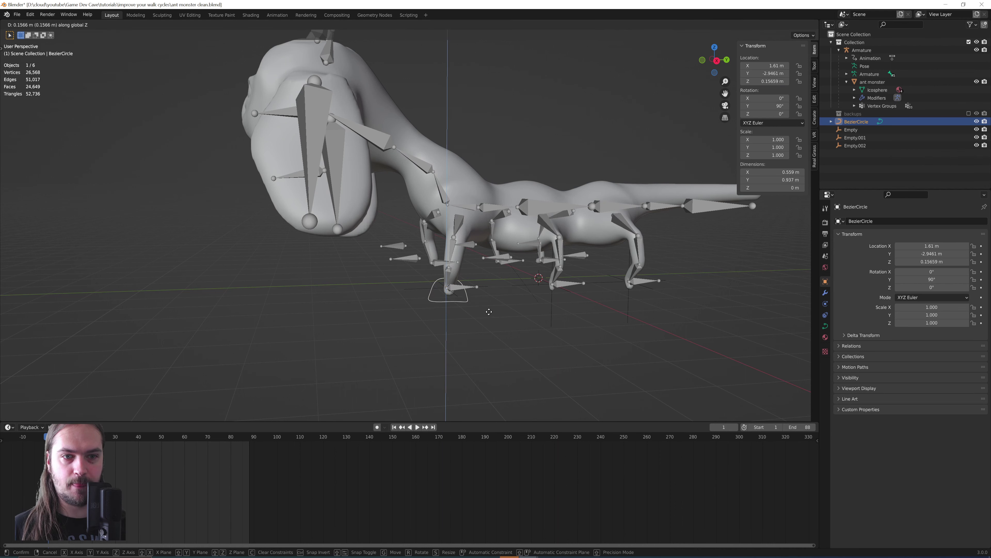
left_click(503, 311)
middle_click_drag(502, 310, 495, 308)
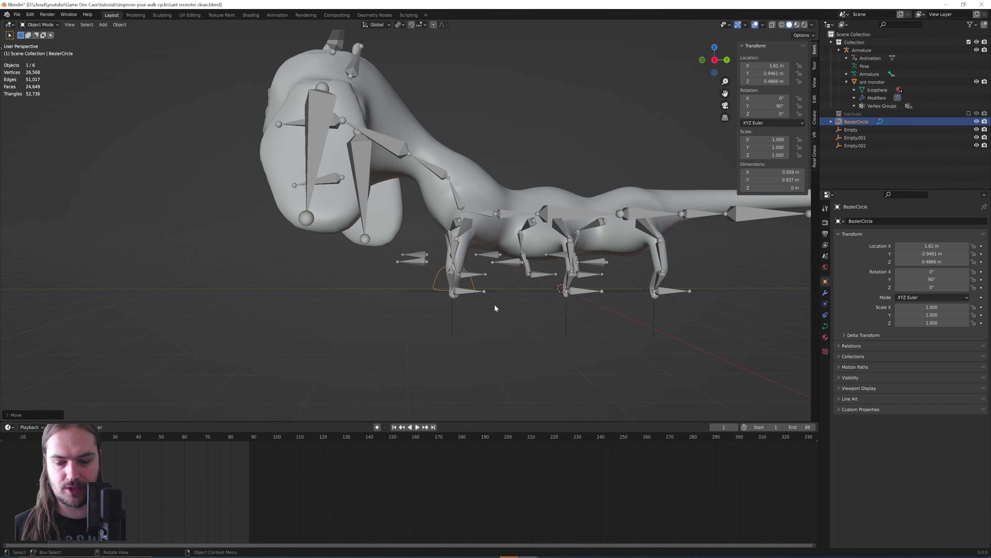
key("KP_1")
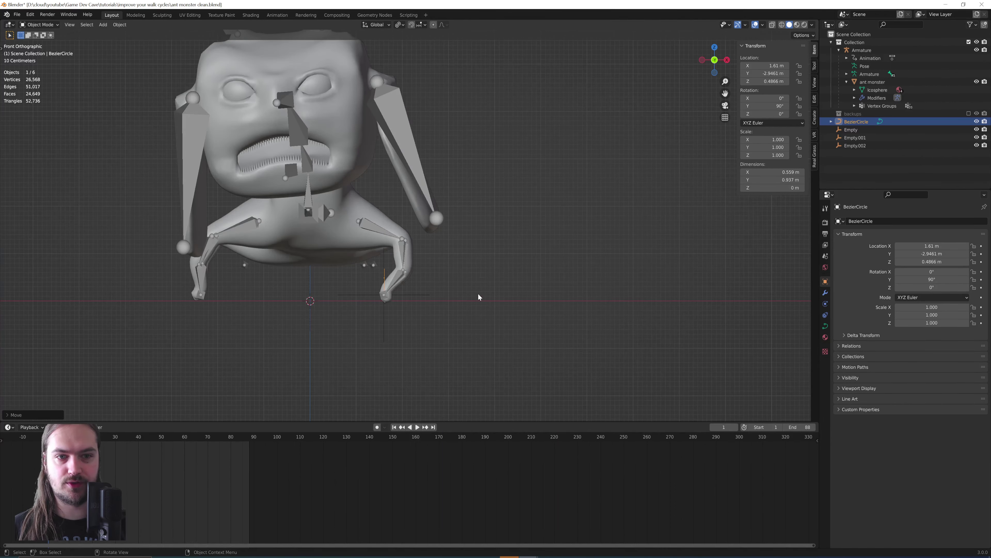
key("KP_3")
Step: Lower the BezierCircle along Z to the foot's level, then check its right control point in Edit Mode
key("g")
key("z")
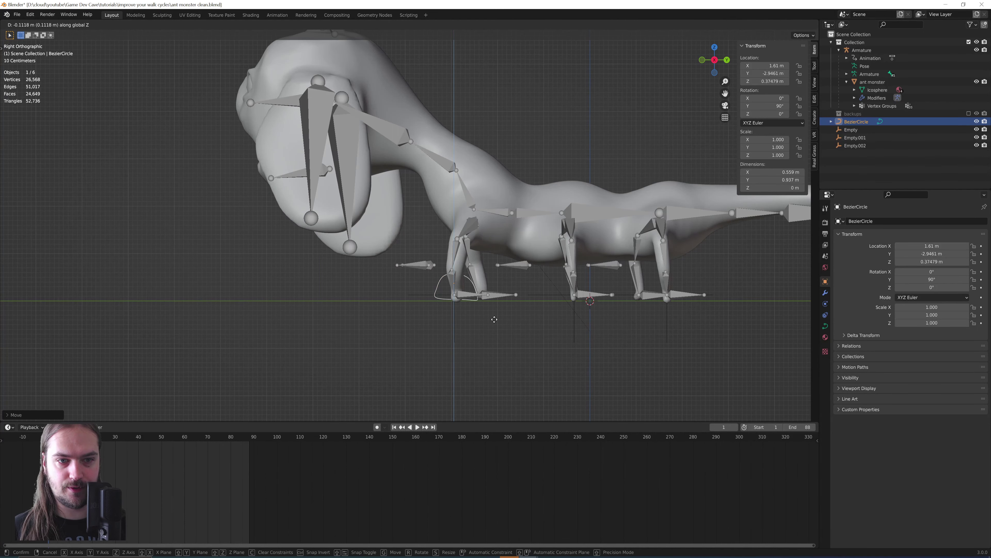
left_click(494, 324)
scroll(494, 331, "up", 6)
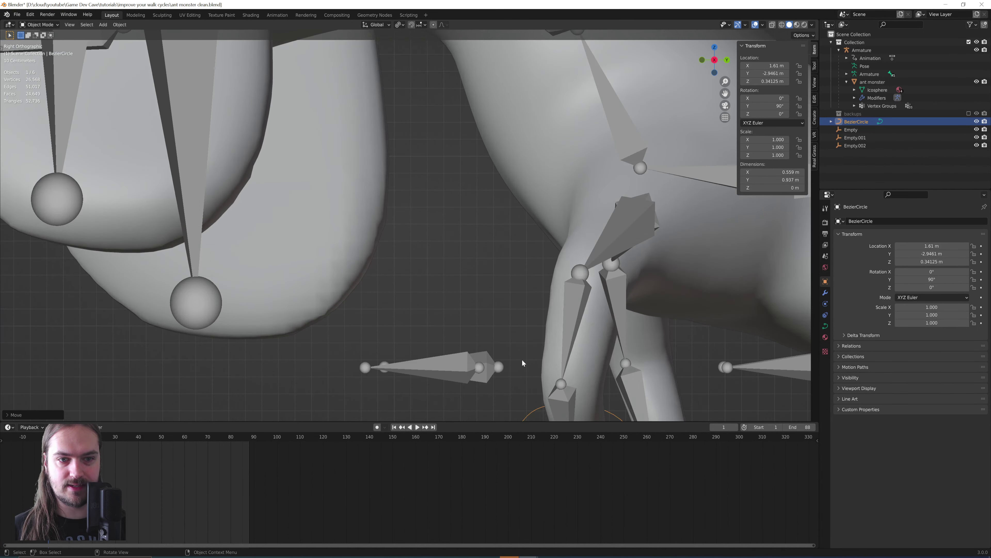
key("Tab")
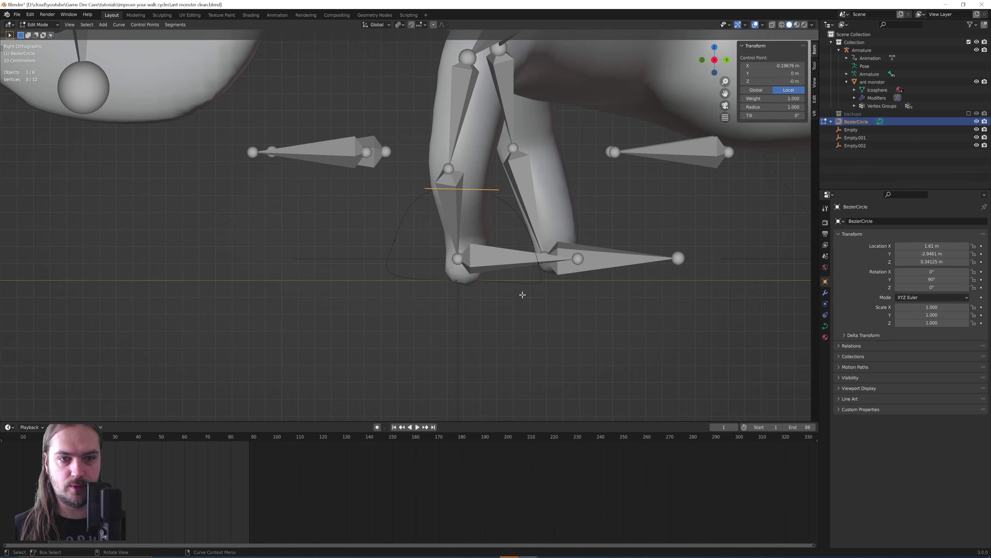
left_click(543, 267)
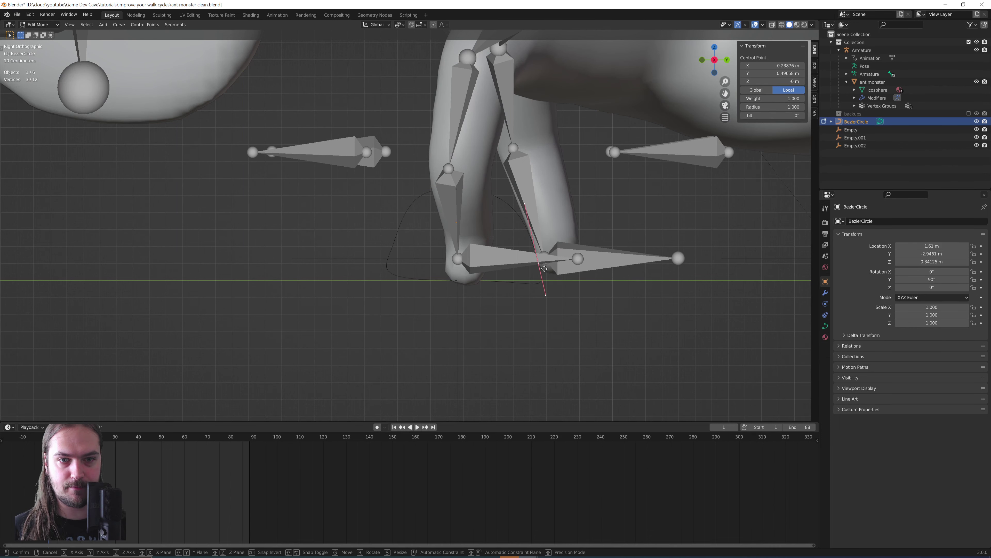
middle_click_drag(543, 267, 485, 262)
scroll(527, 277, "down", 4)
key("Tab")
scroll(485, 261, "up", 4)
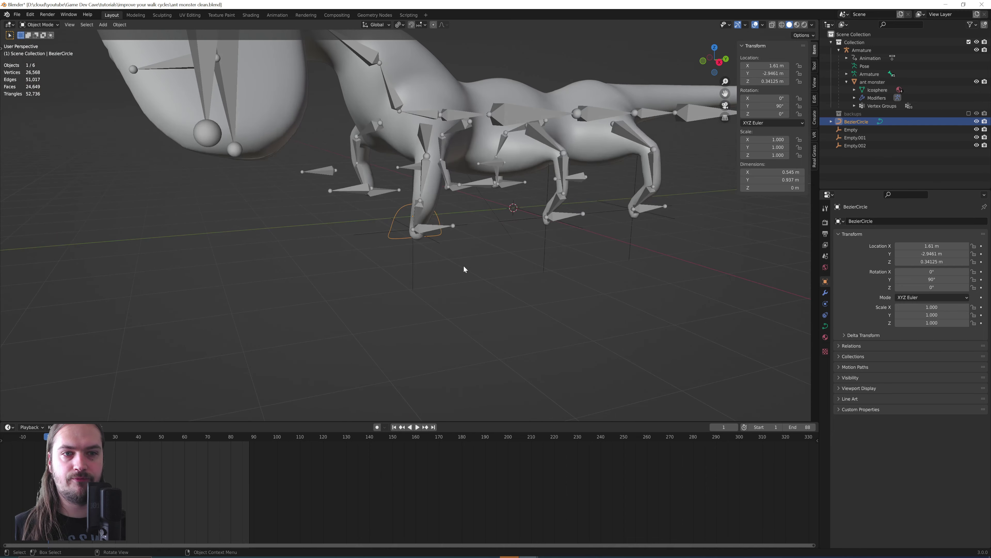
Step: Add a Follow Path constraint to the front foot's Empty with BezierCircle as target
left_click(435, 243)
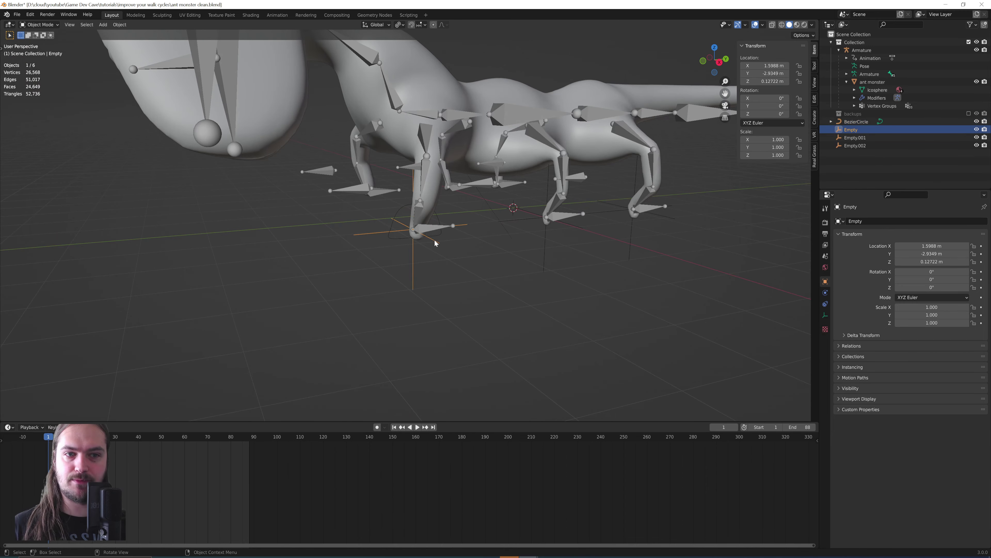
left_click(826, 304)
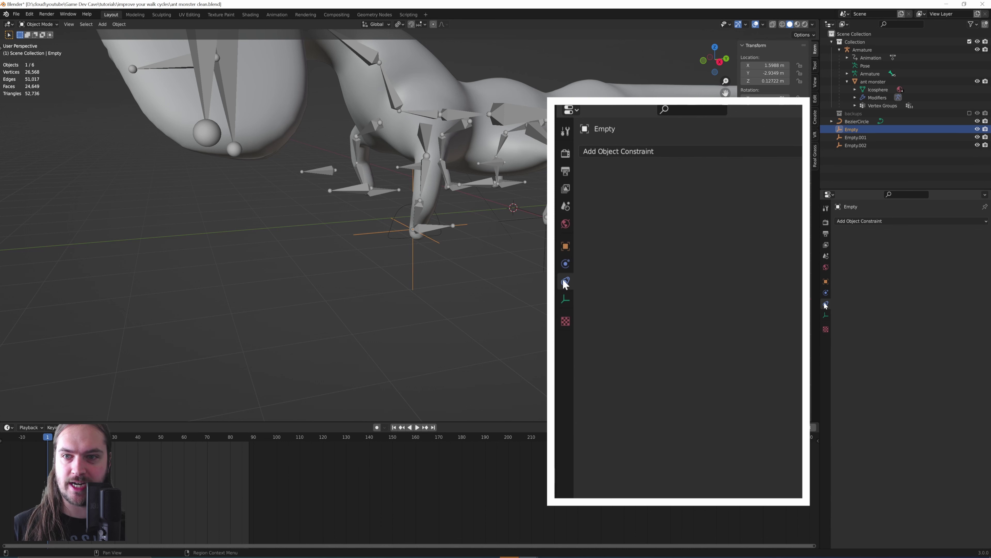
left_click(895, 222)
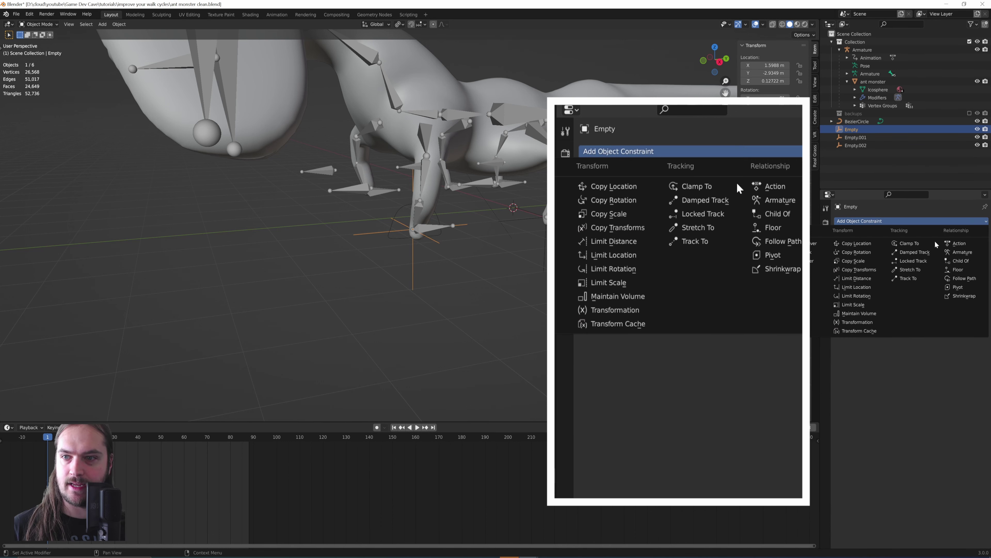
left_click(963, 278)
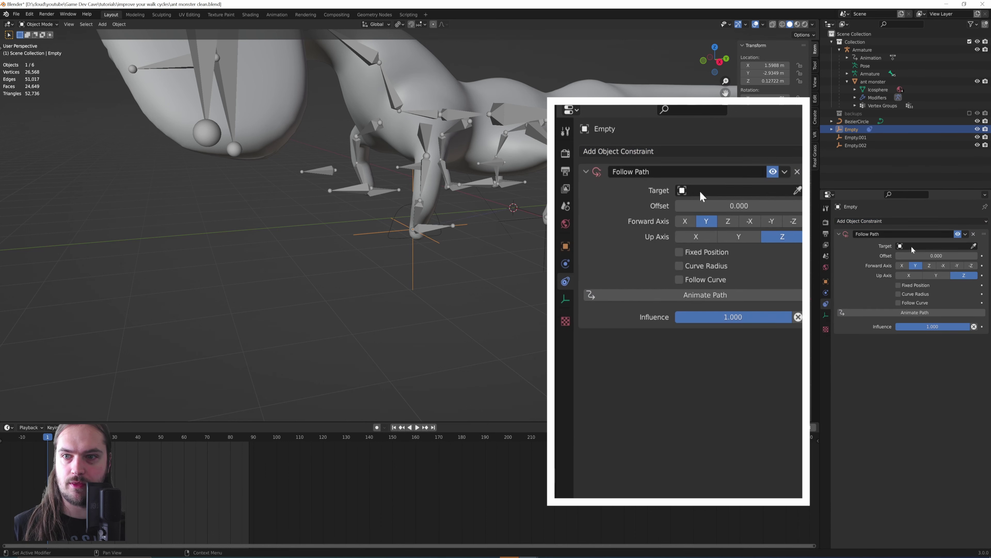
left_click(974, 245)
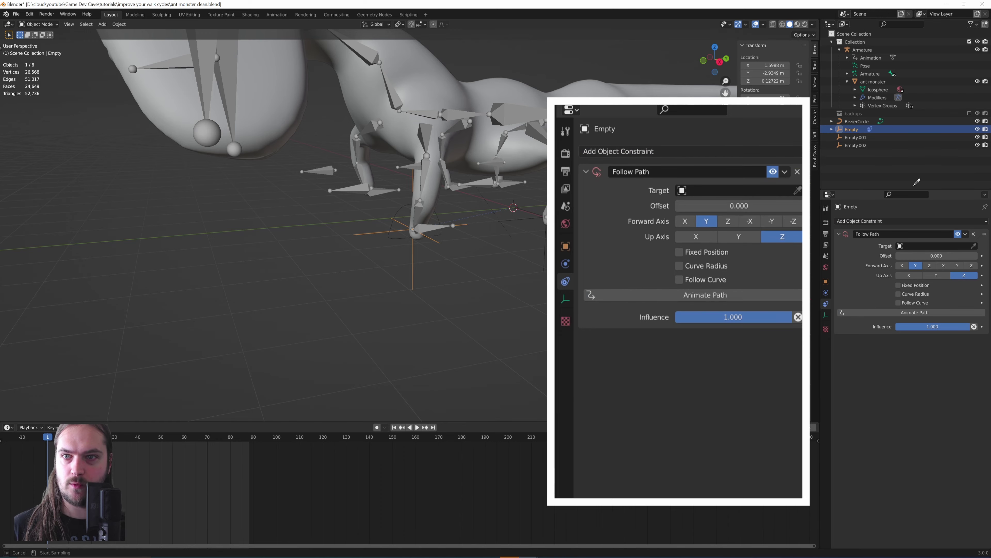
left_click(868, 117)
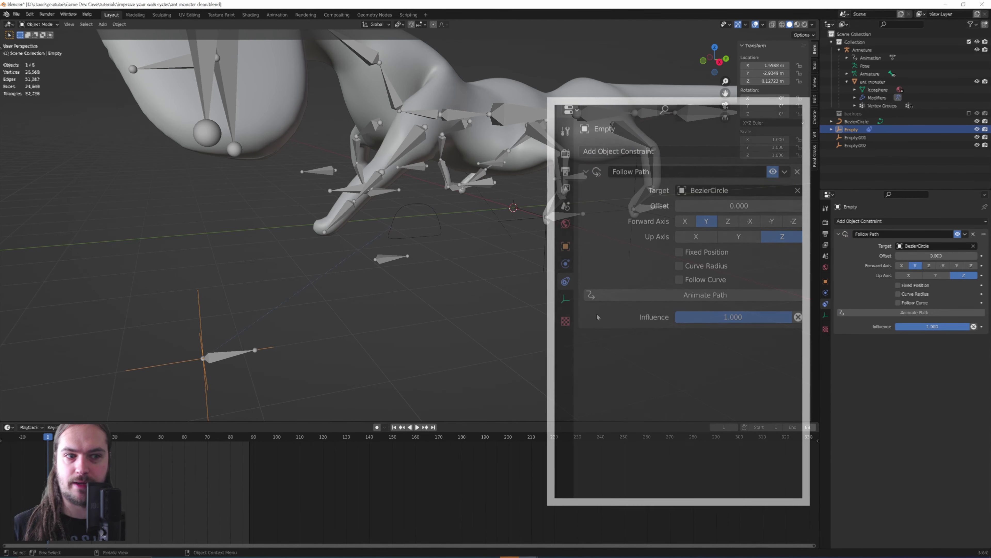
middle_click_drag(424, 148, 444, 236)
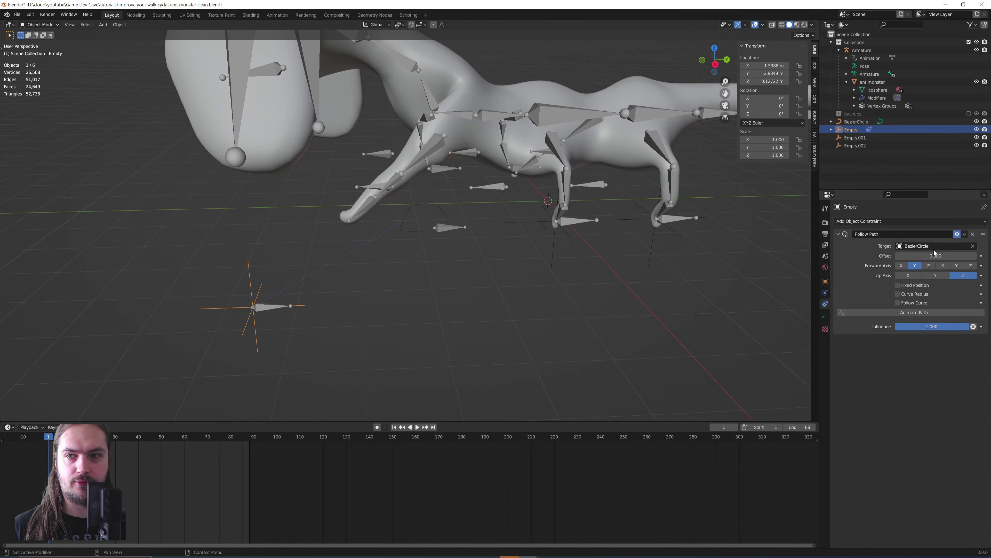
Step: Slide the Empty along the BezierCircle path by raising the Follow Path Offset to 255.3
left_click_drag(935, 253, 909, 266)
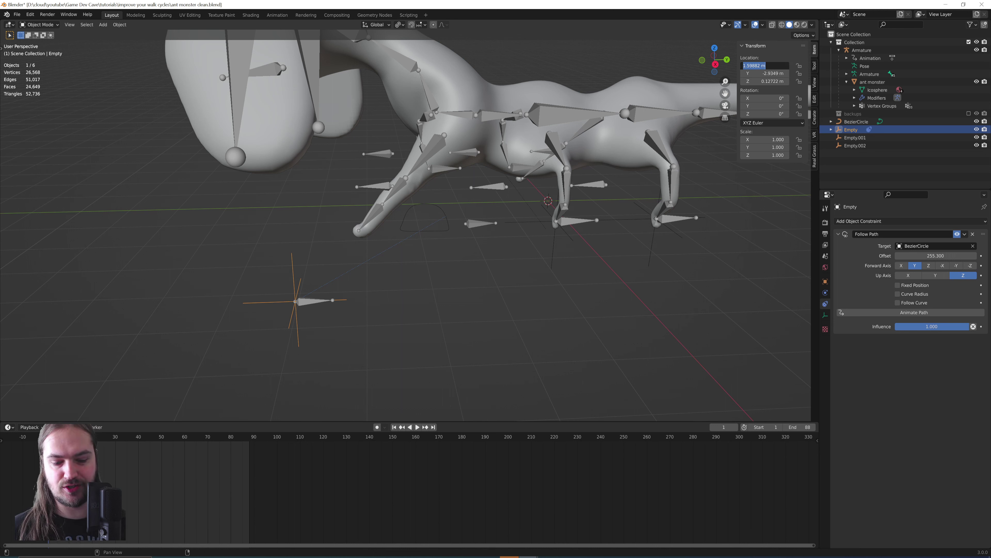
Step: Zero the Empty's X, Y and Z location, test the path offset, then undo it back to 0
key("Return")
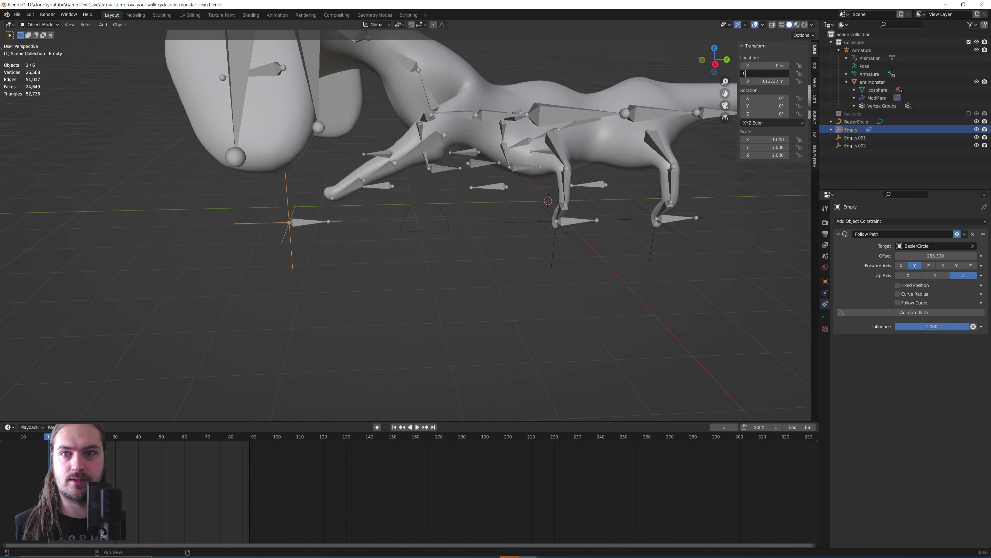
key("Tab")
key("Return")
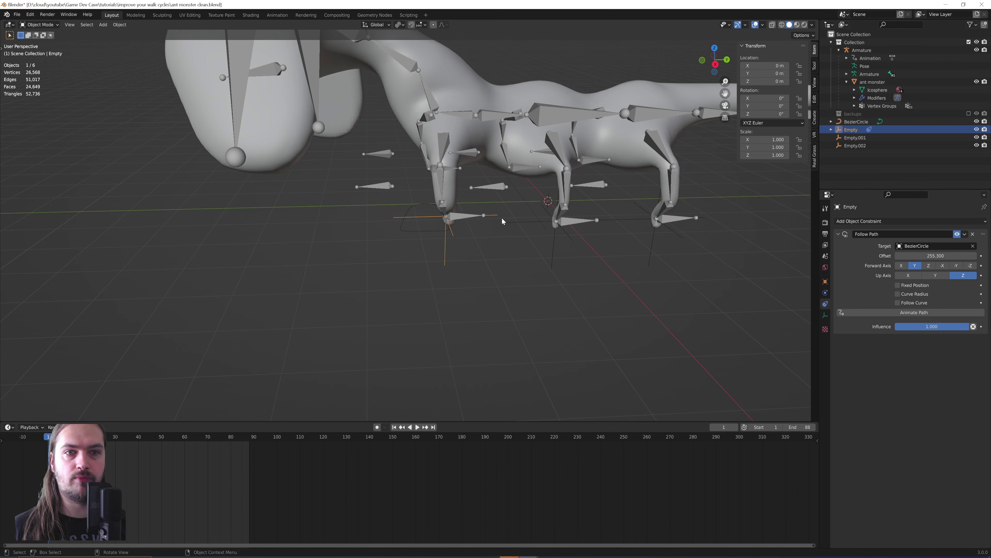
middle_click_drag(502, 217, 423, 206)
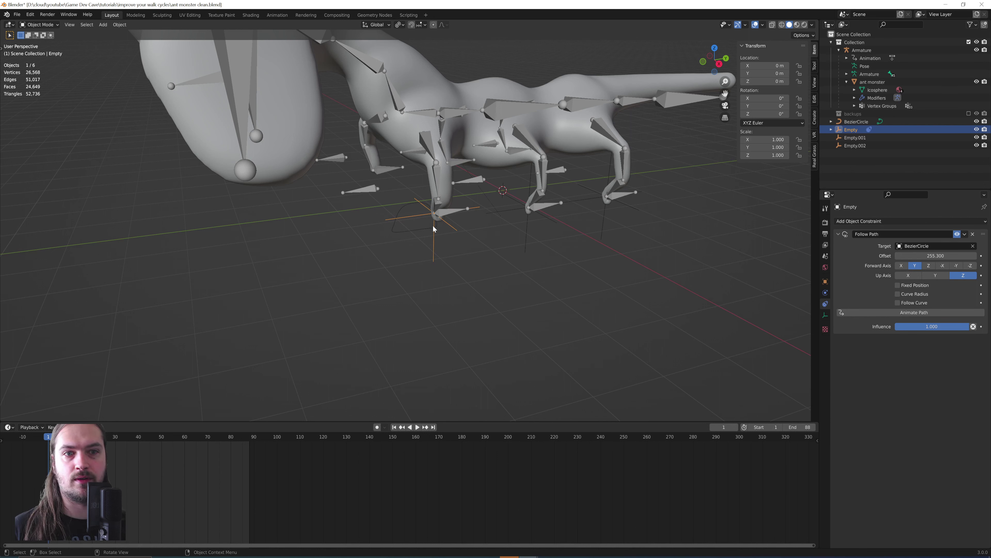
left_click_drag(936, 255, 987, 256)
key("ctrl+z")
key("ctrl+z")
key("ctrl+z")
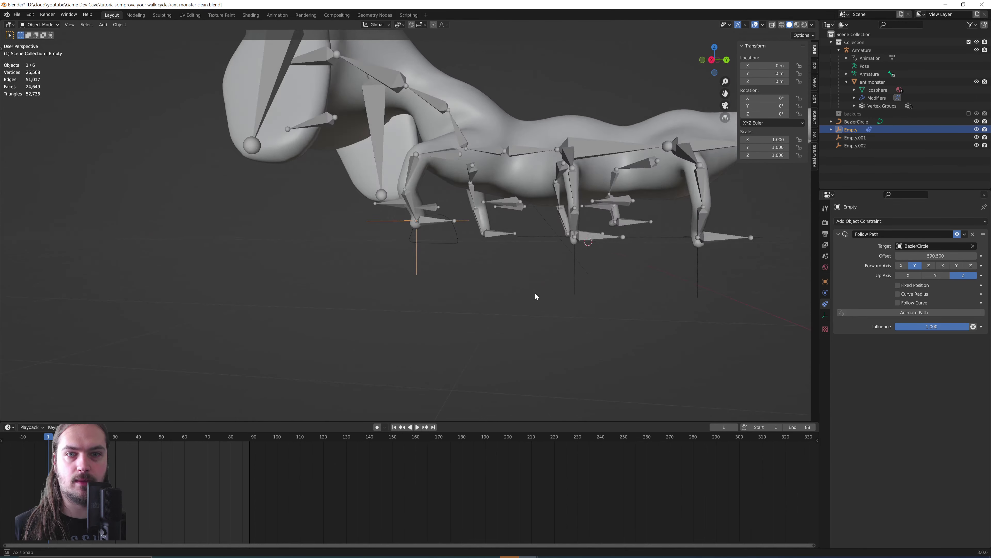
Step: Keyframe the Follow Path Offset at 0 on frame 1 and advance to around frame 60
key("i")
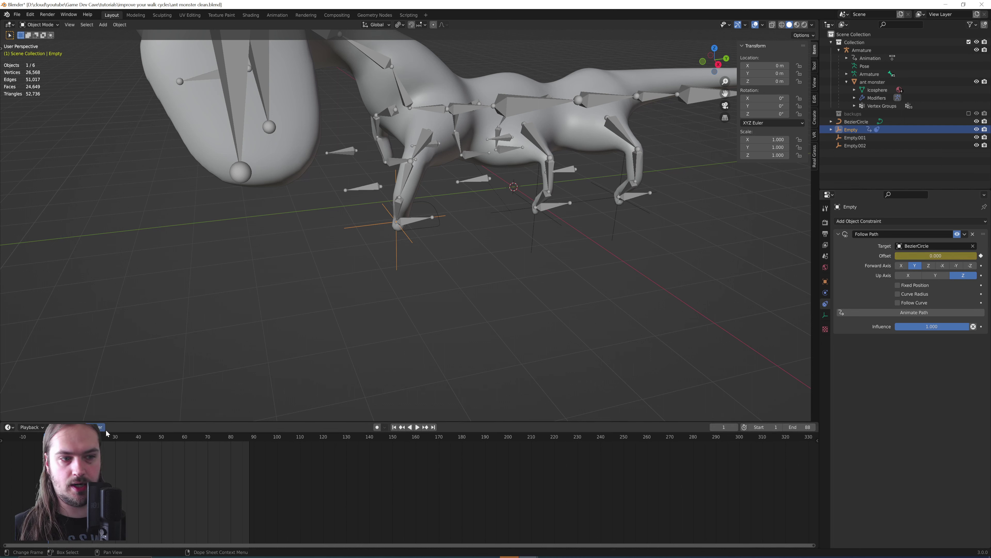
key("space")
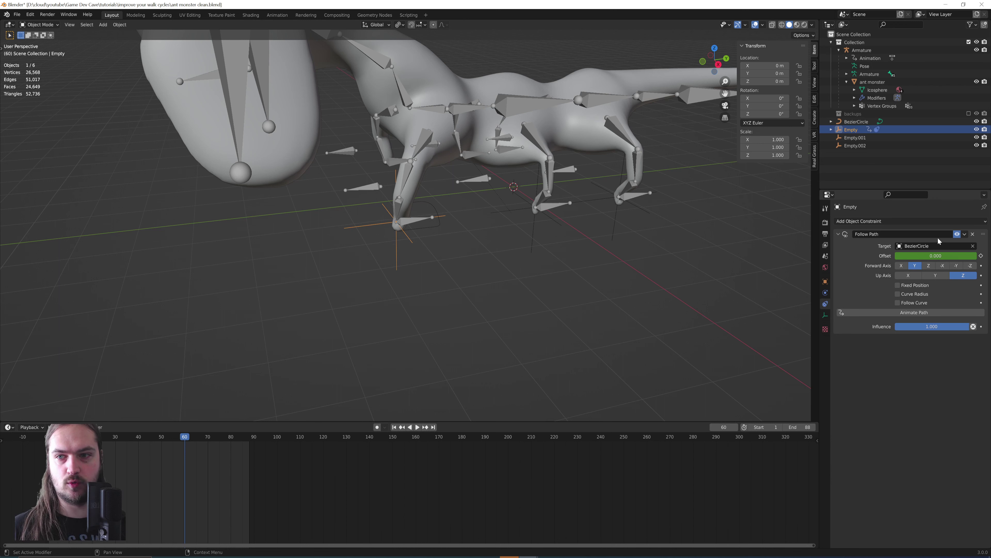
left_click_drag(937, 255, 980, 255)
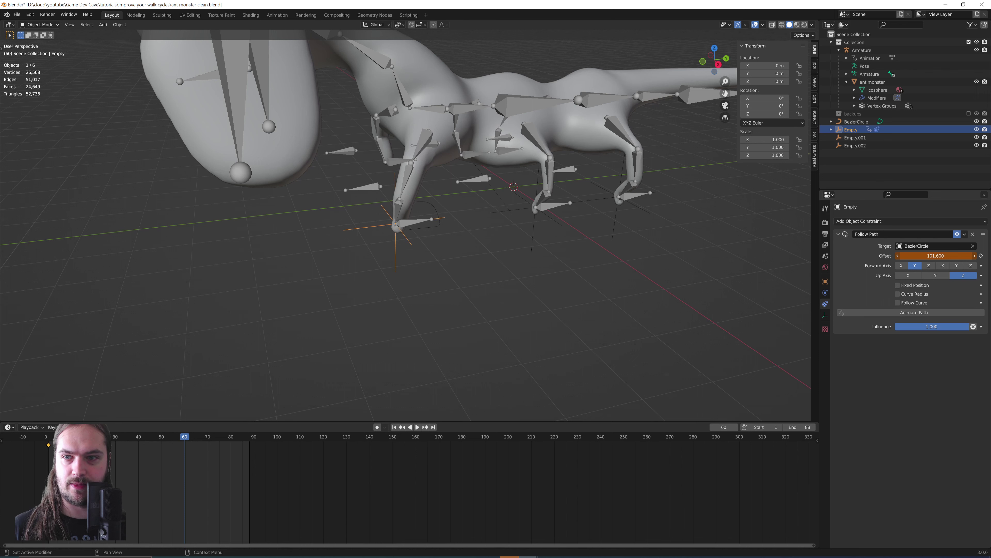
Step: Set the Offset to 100 and keyframe it on frame 60
left_click(937, 256)
type("101.3")
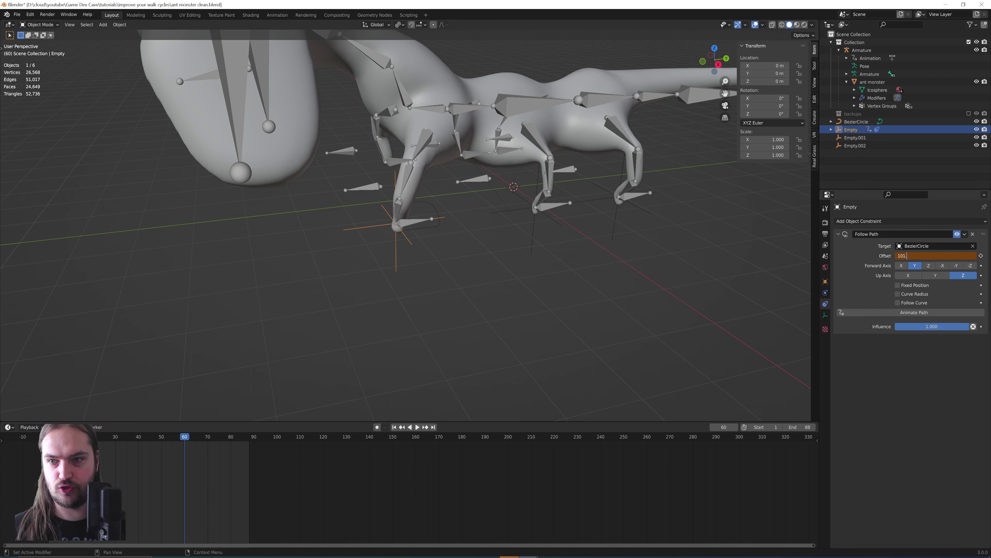
key("BackSpace")
key("BackSpace")
key("BackSpace")
type("0")
key("Return")
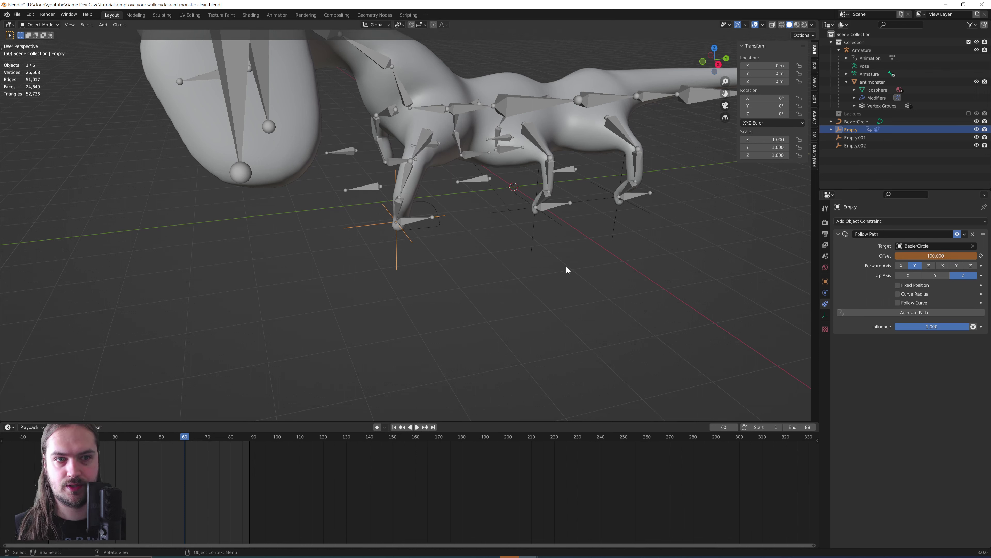
left_click(981, 255)
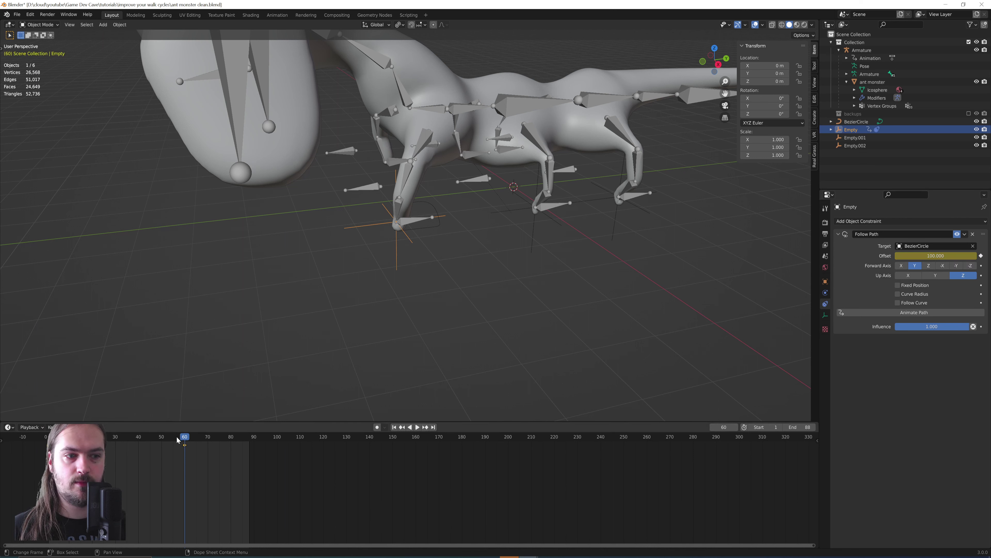
Step: Play back the animation to check the front foot looping, viewing from a lower side angle
key("space")
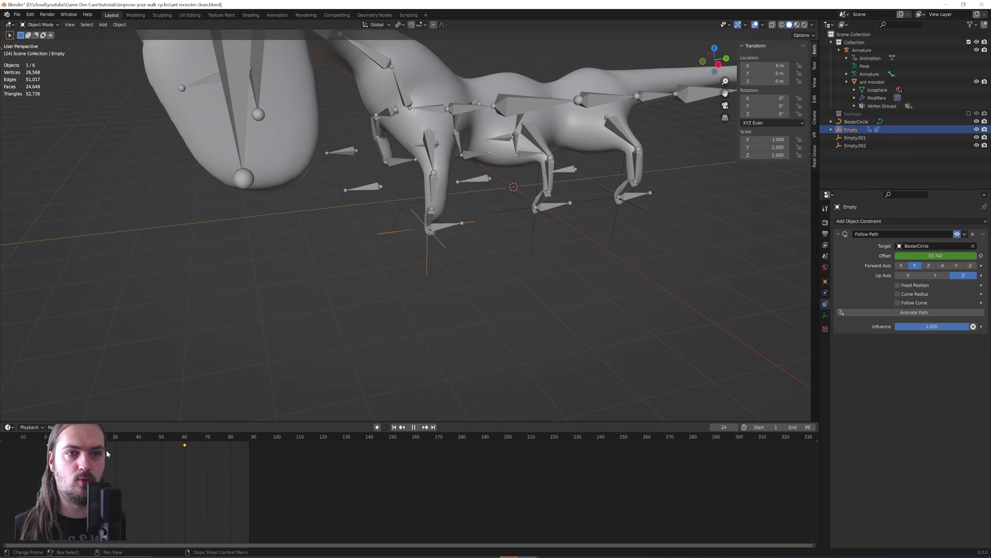
left_click_drag(108, 453, 185, 444)
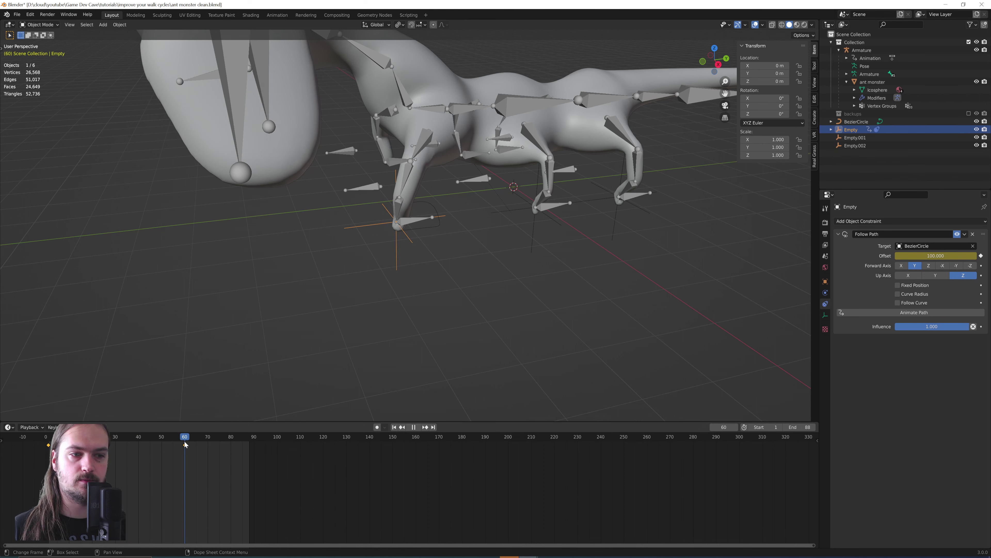
key("space")
middle_click_drag(391, 292, 451, 253)
scroll(444, 258, "up", 2)
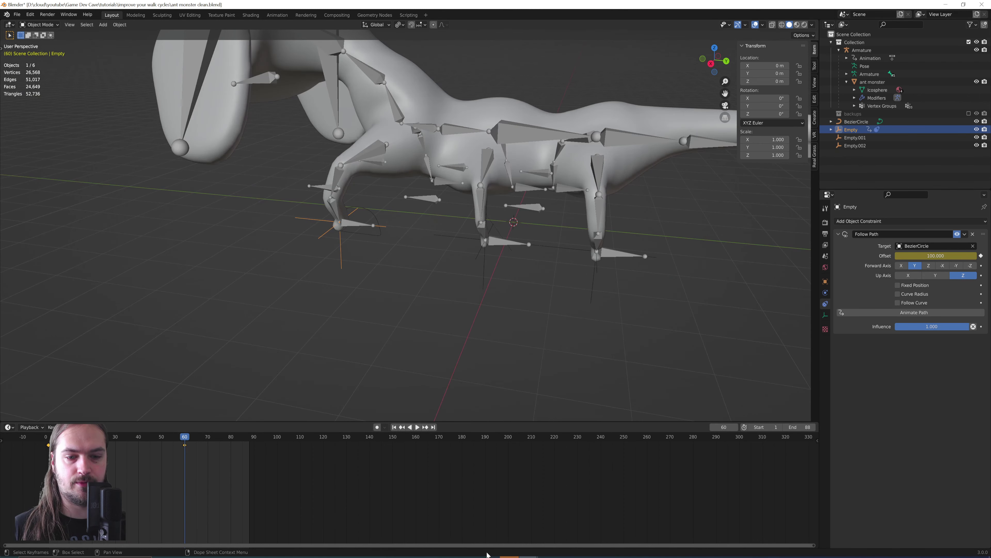